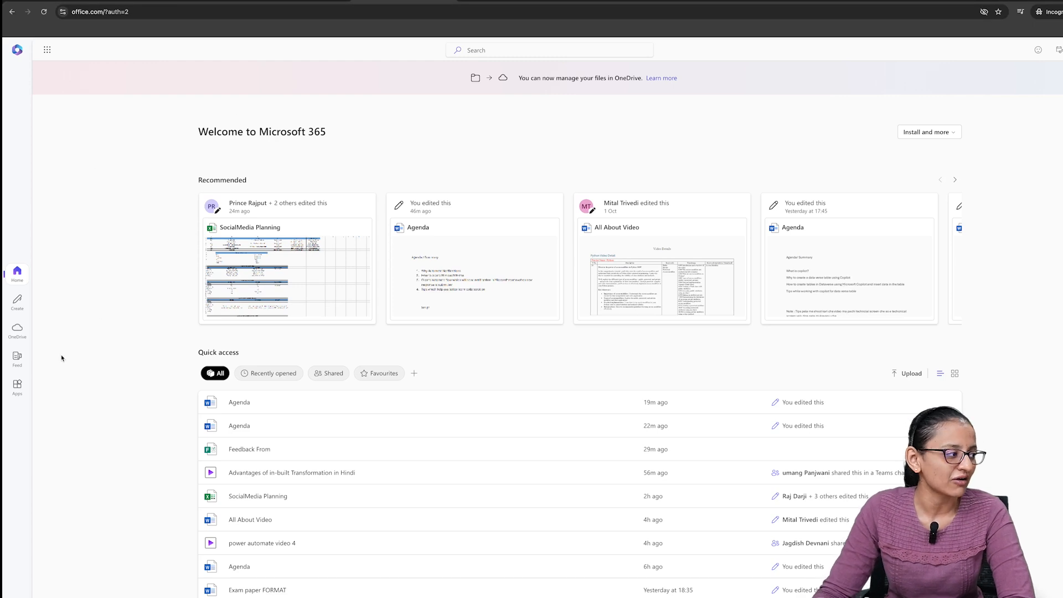
- Start a new blank form in Microsoft Forms from the full app list and clear its default title
click(16, 386)
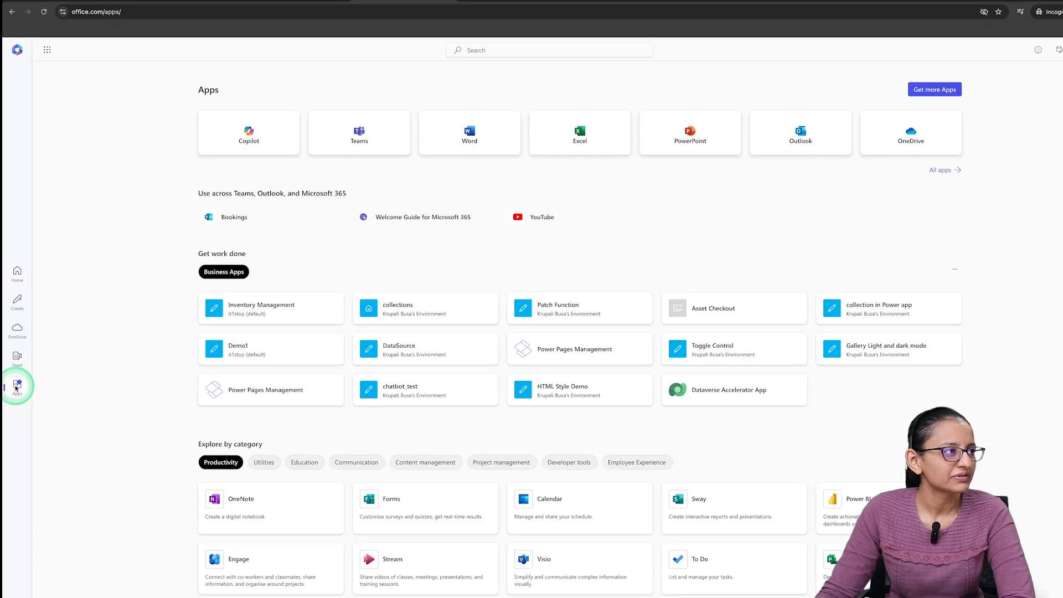
click(935, 172)
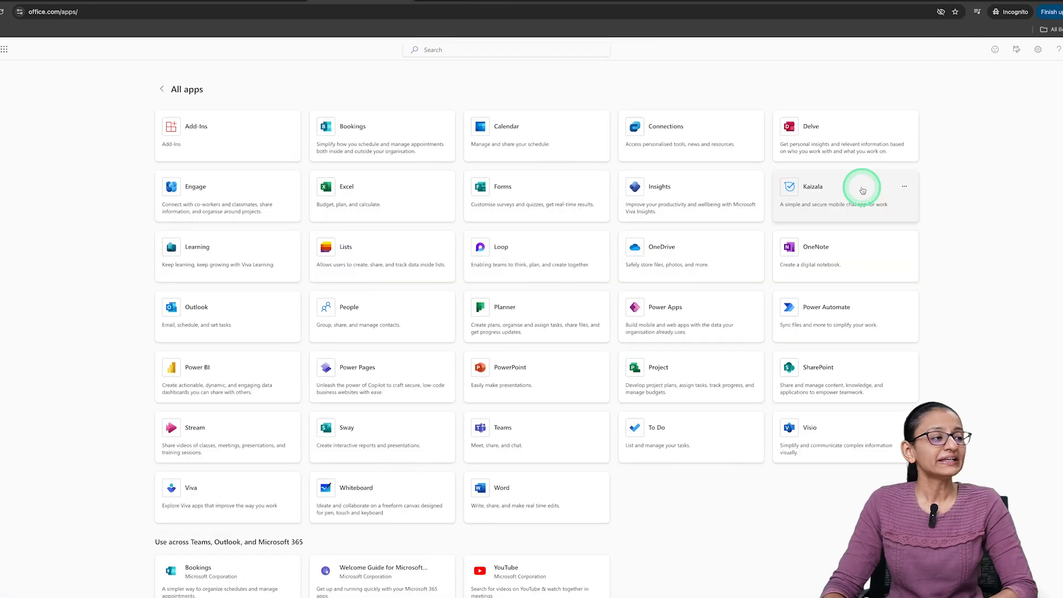
click(520, 198)
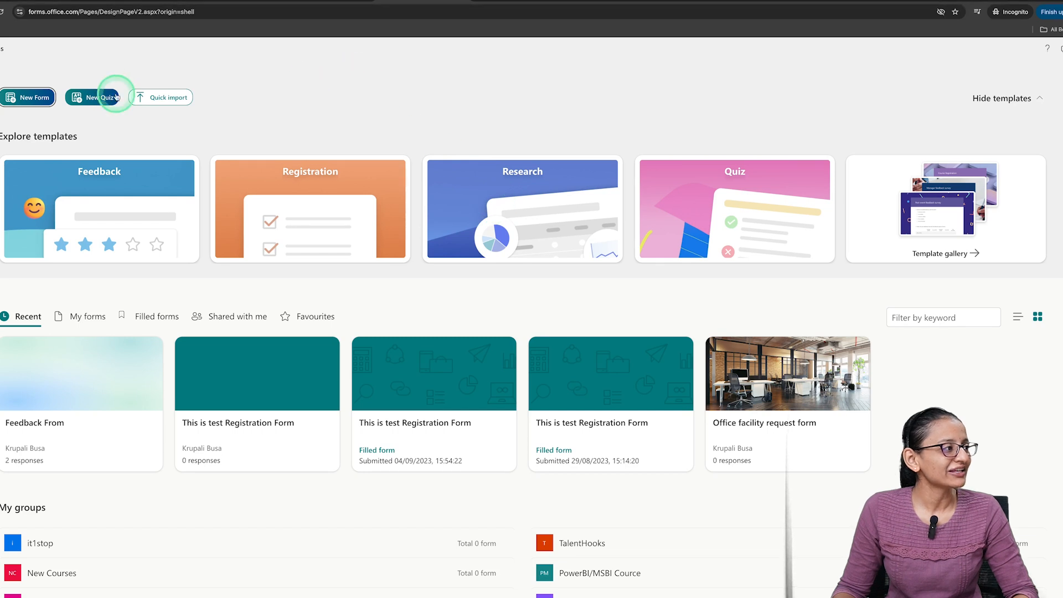
click(40, 101)
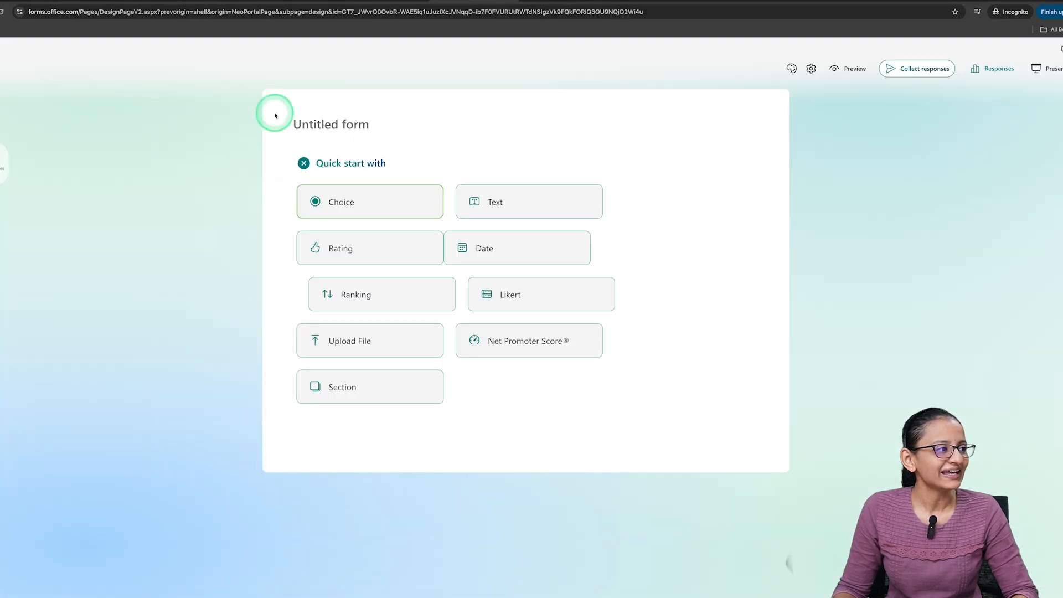
click(331, 133)
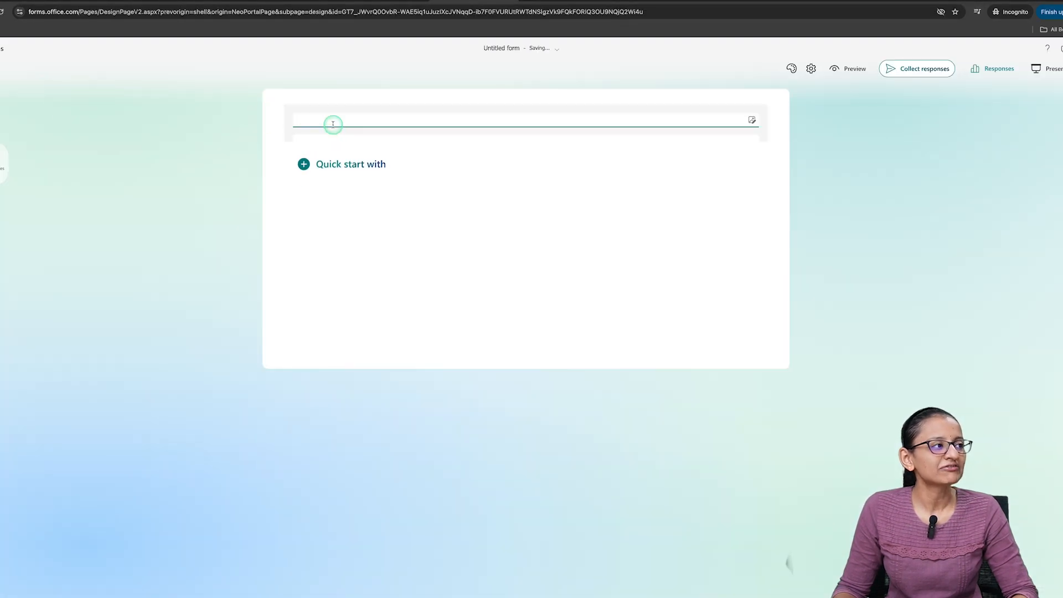
key(BackSpace)
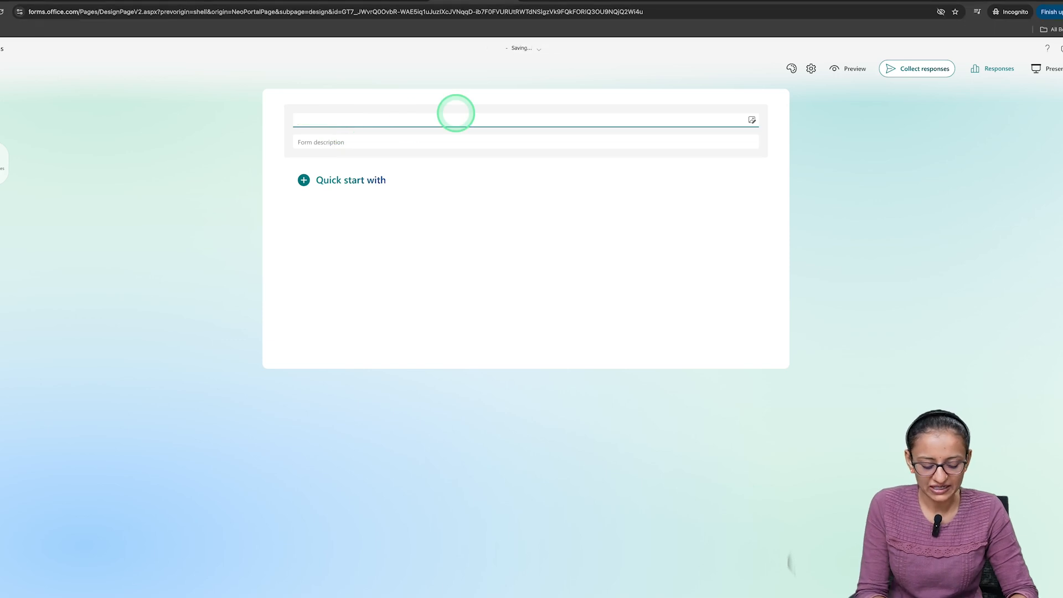
text(Feed)
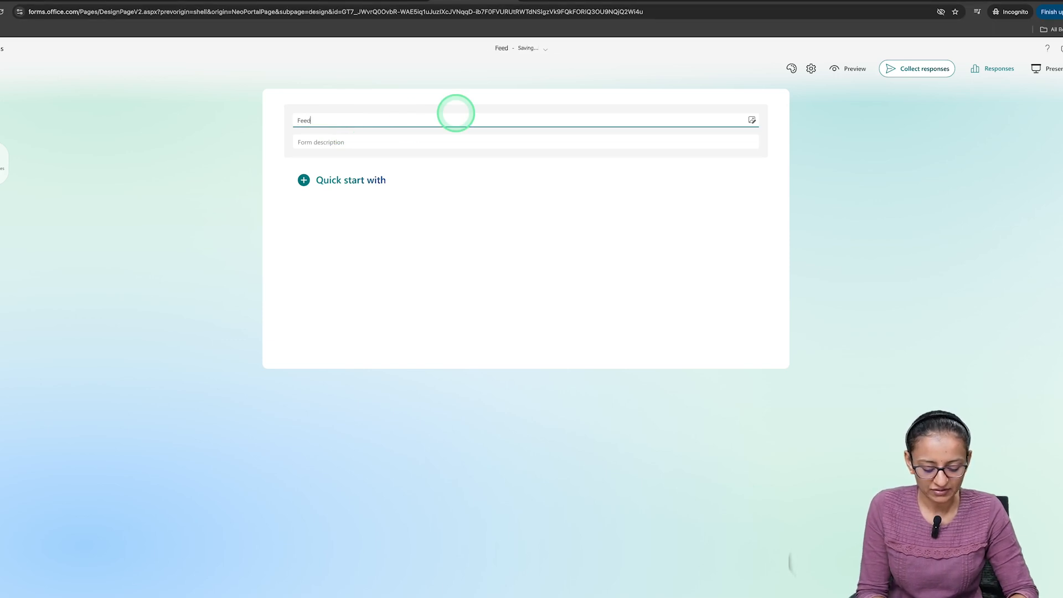
text(back Form)
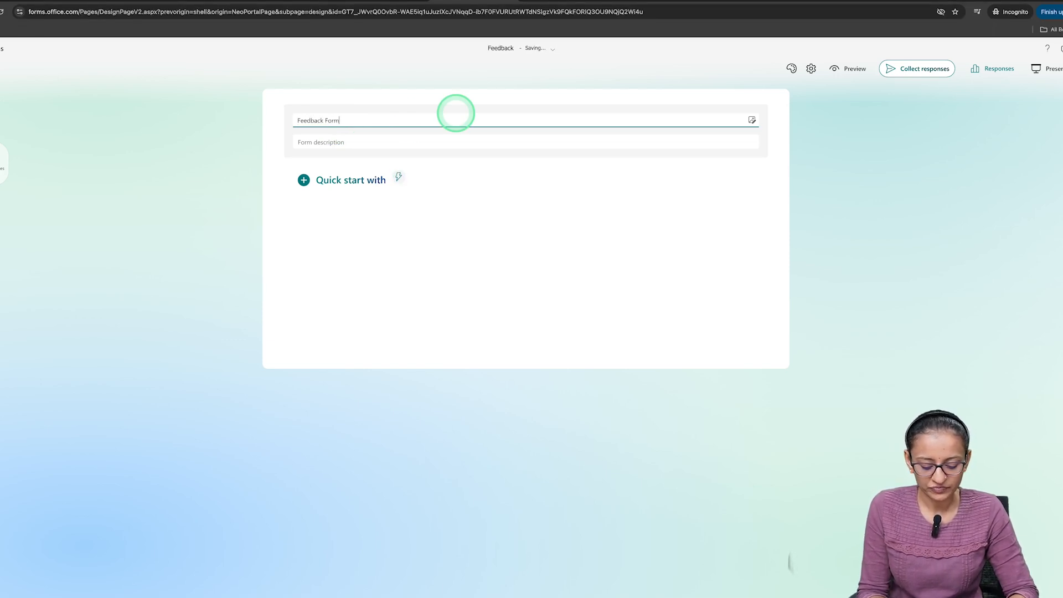
text( of yo)
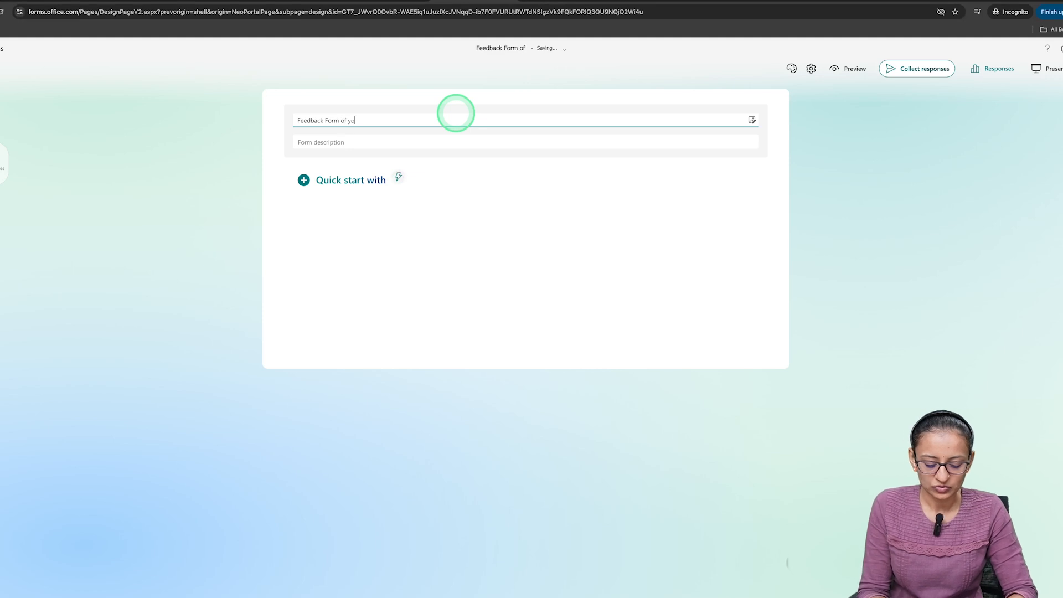
text(utube)
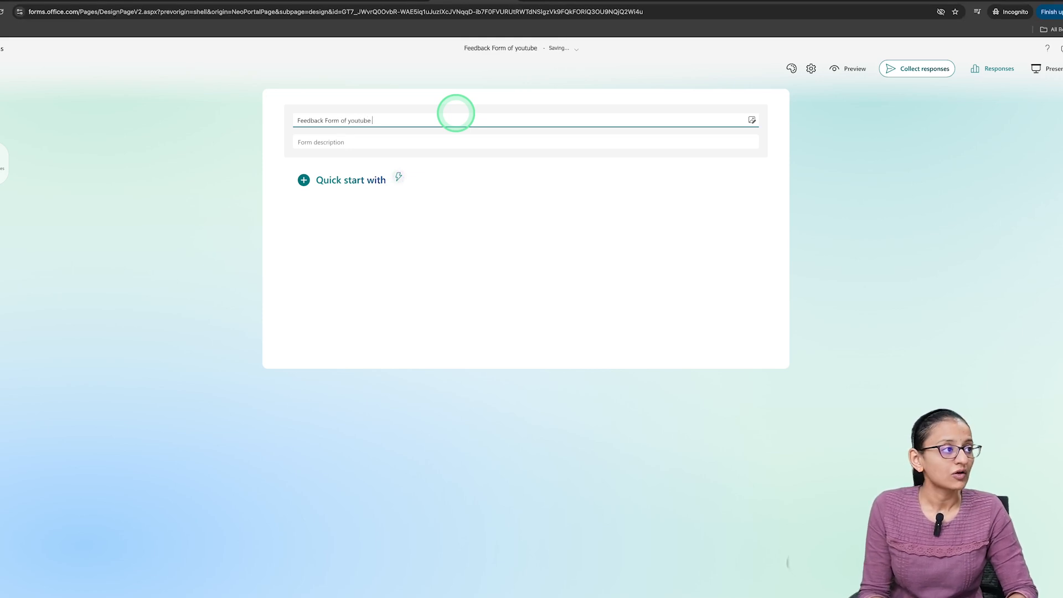
key(BackSpace)
key(BackSpace)
key(BackSpace)
key(ctrl+a)
key(BackSpace)
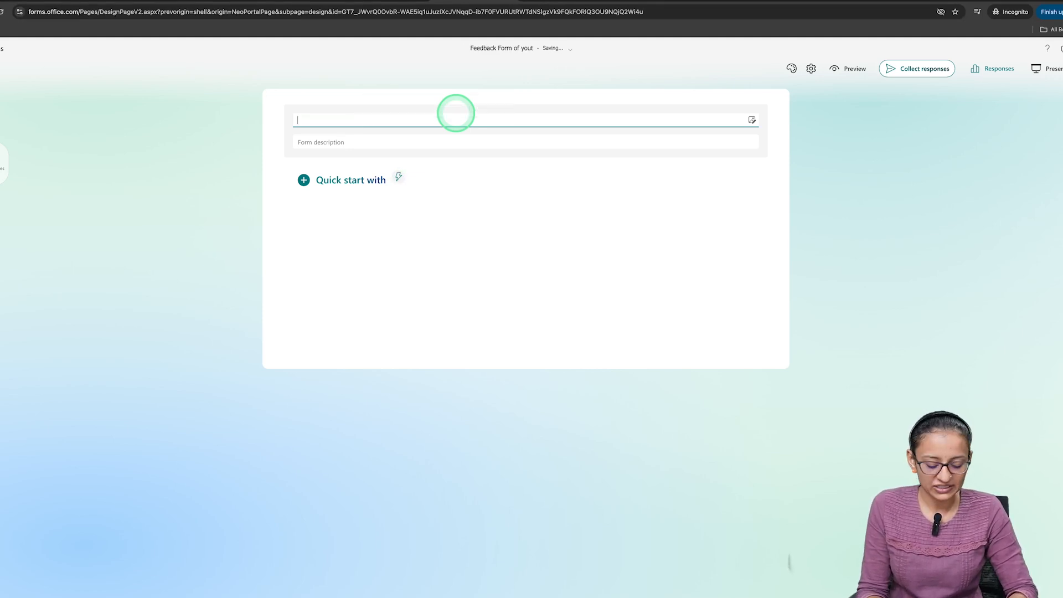
- Title the form "YouTube audience Feedback form"
text(YouTube audience Feedback form)
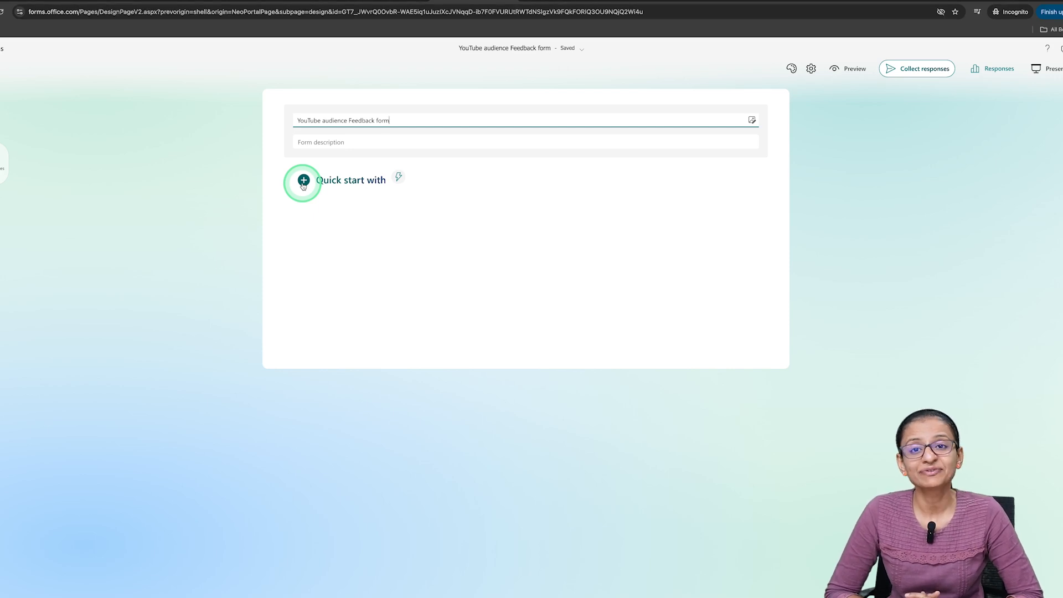
- Add a short-answer text question titled "Email" as the first question and make it required
click(304, 183)
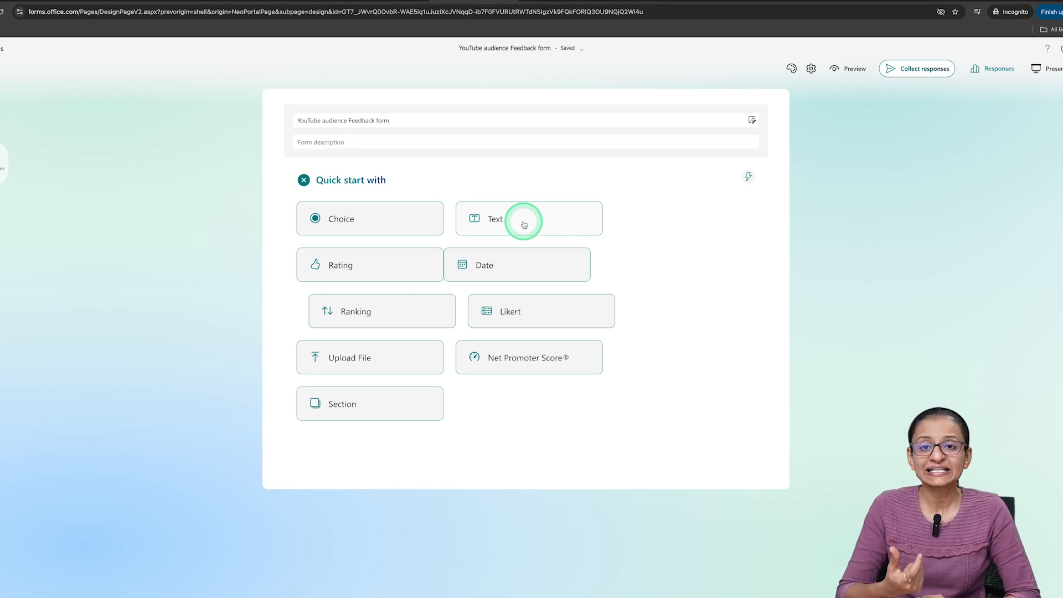
click(524, 223)
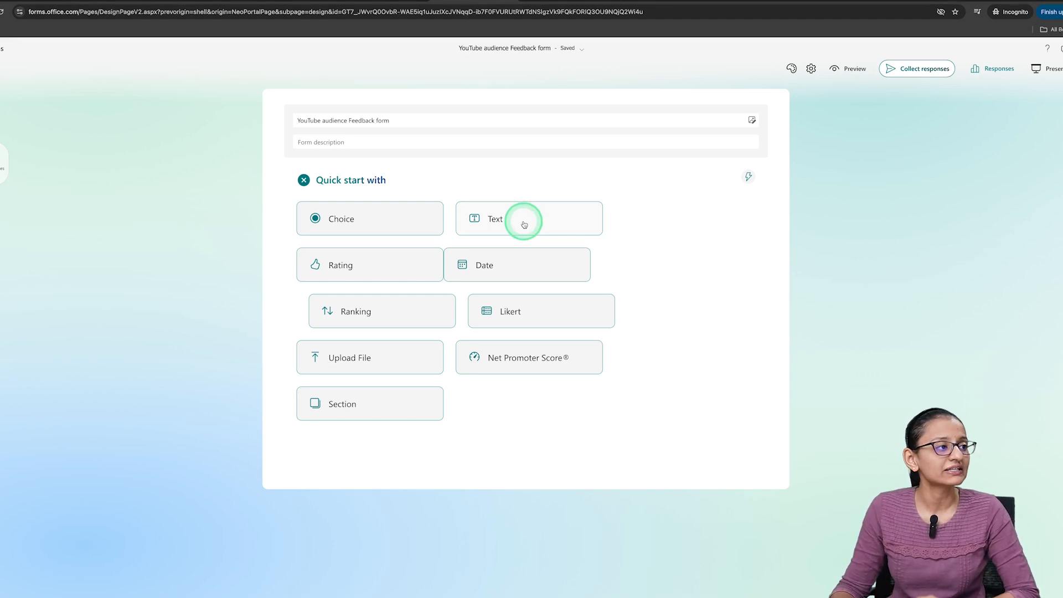
key(BackSpace)
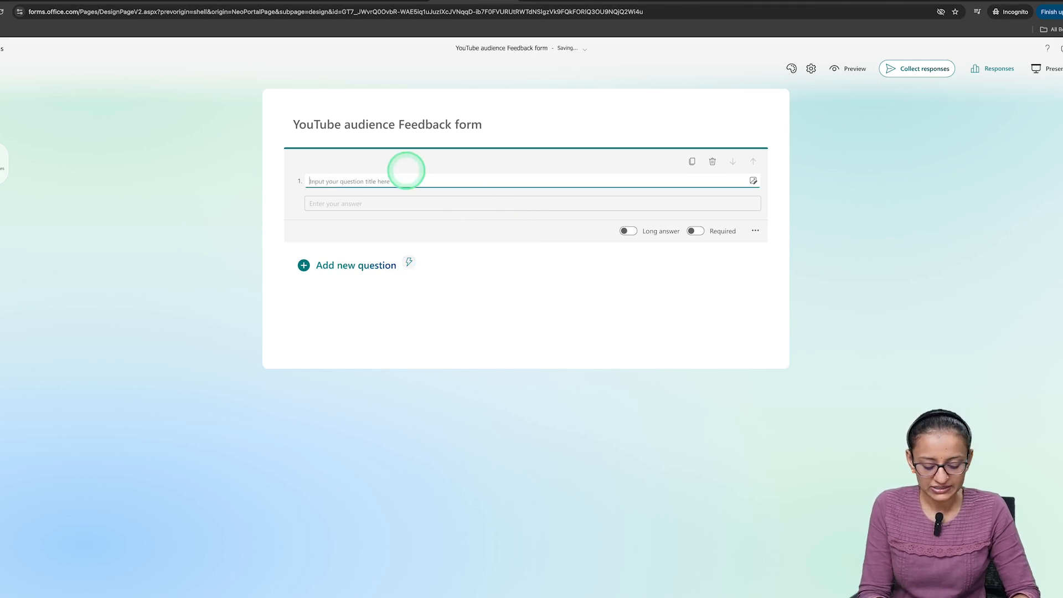
text(E)
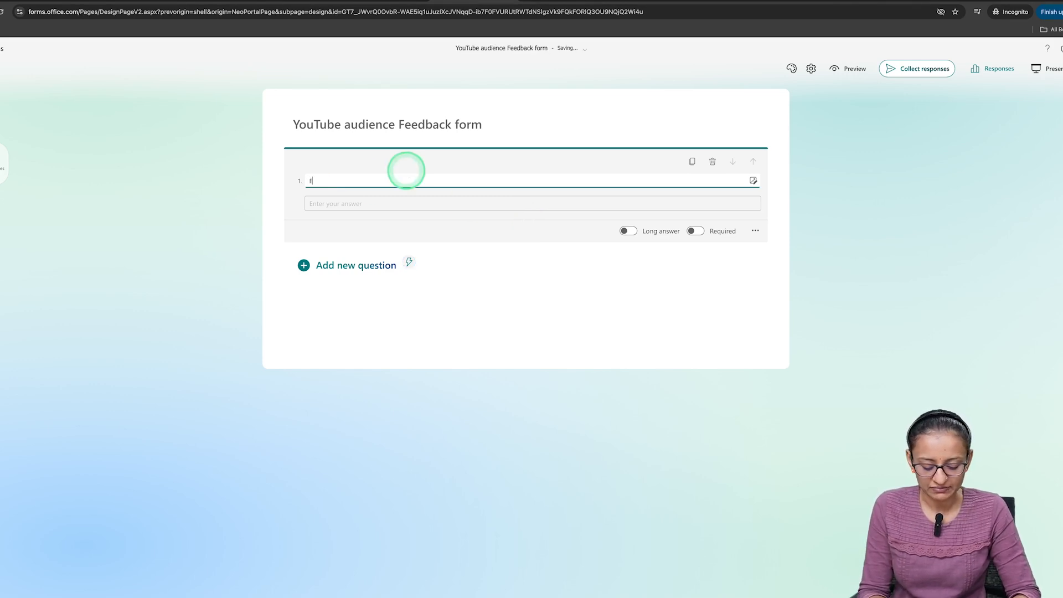
text(mail)
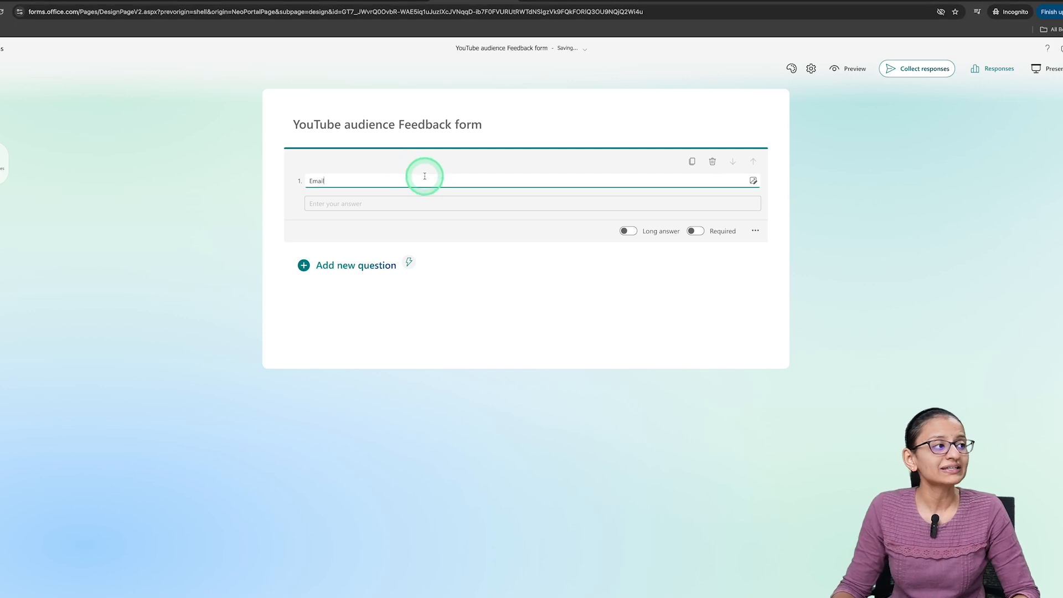
click(633, 237)
click(627, 242)
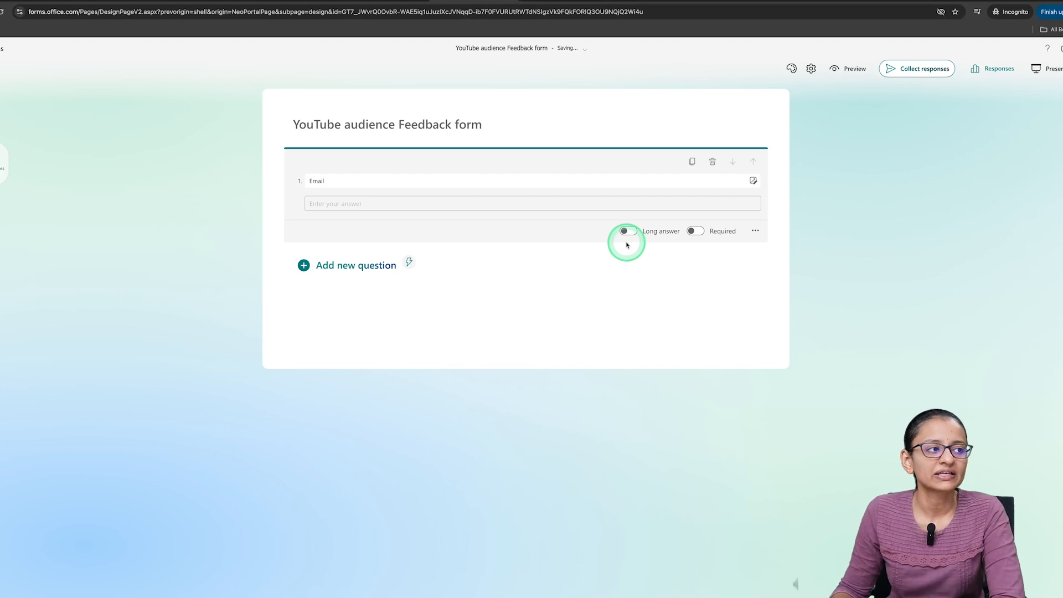
click(696, 232)
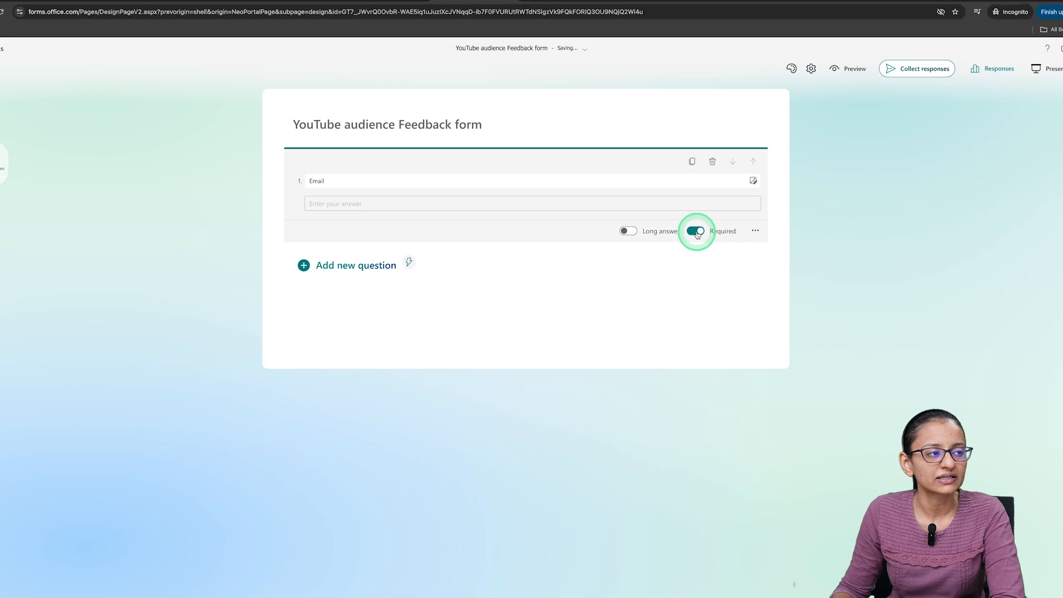
- Add a second text question titled "Contact Number" below the Email question
click(304, 267)
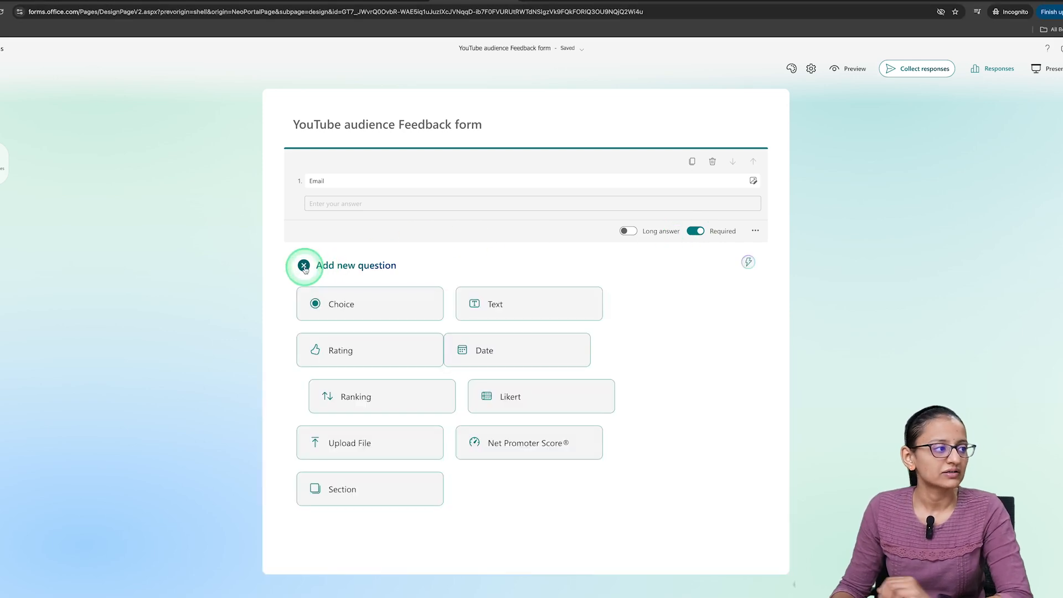
click(532, 304)
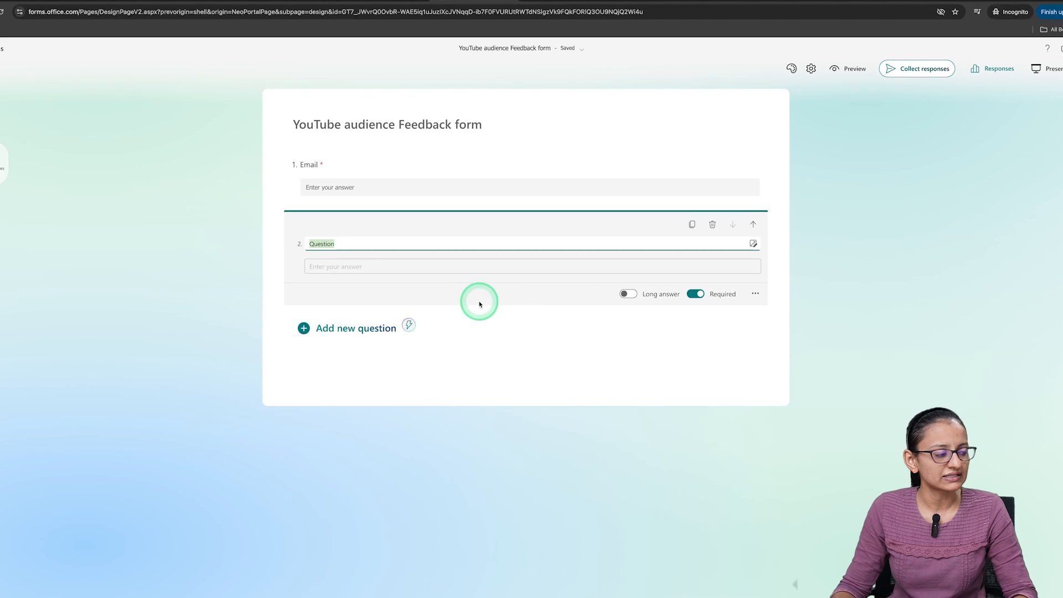
text(Cont)
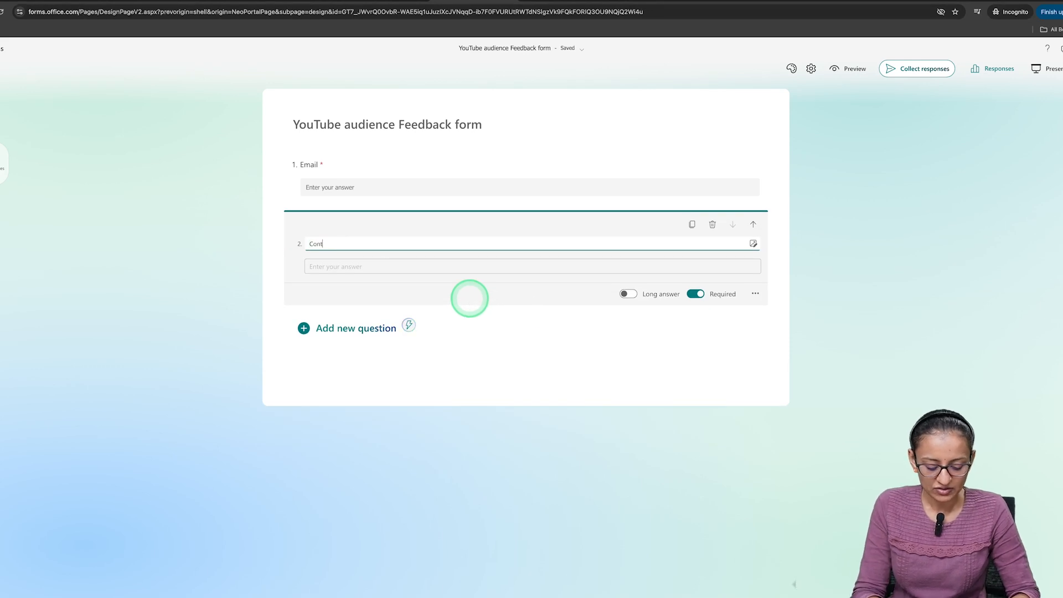
text(act Number)
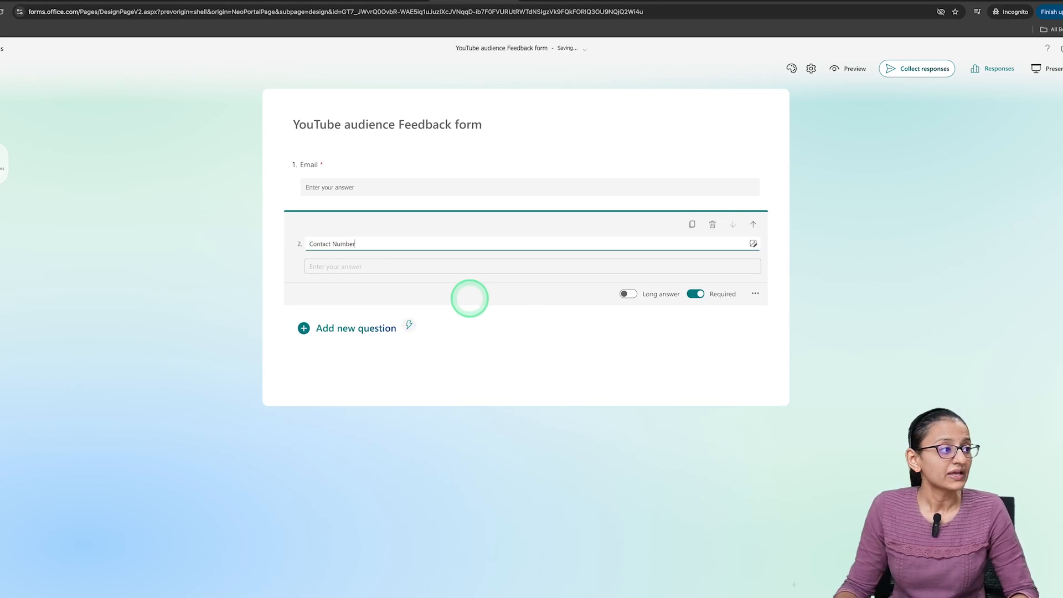
click(439, 269)
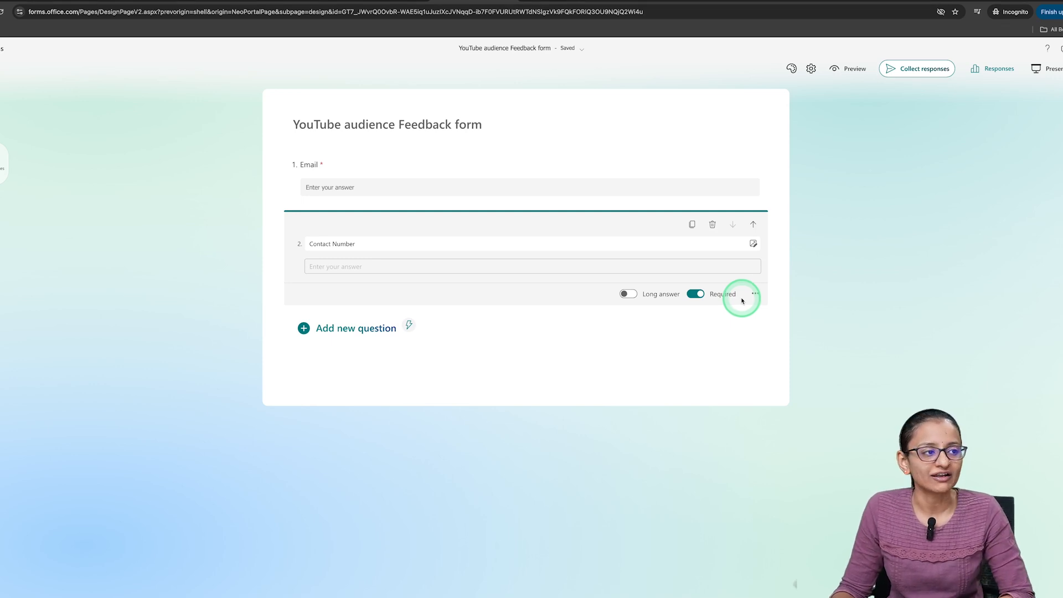
- Restrict the Contact Number answer to the Number type with the "Is number" condition
click(755, 294)
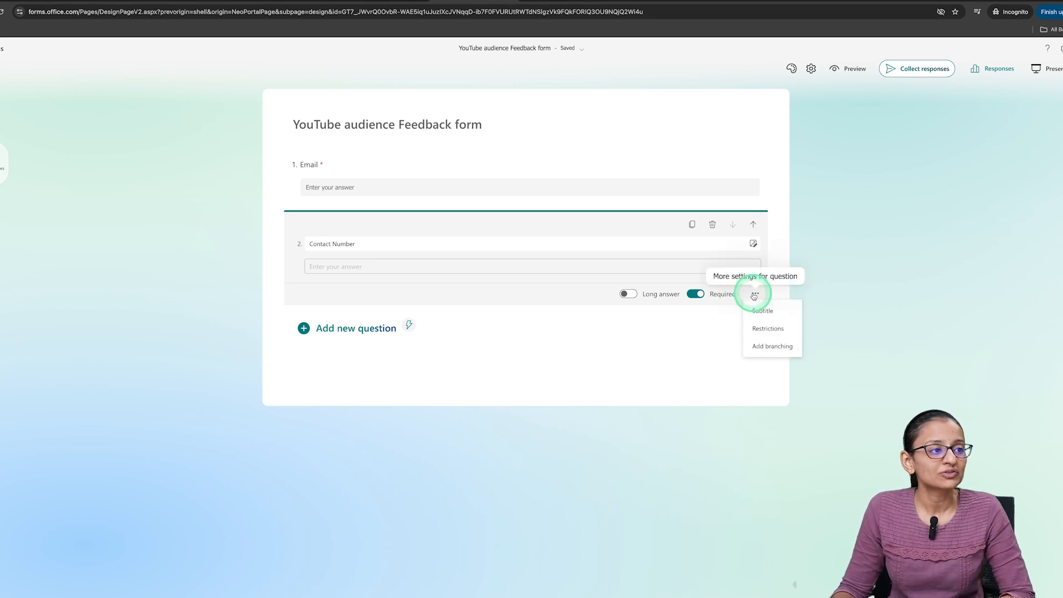
click(764, 330)
click(412, 298)
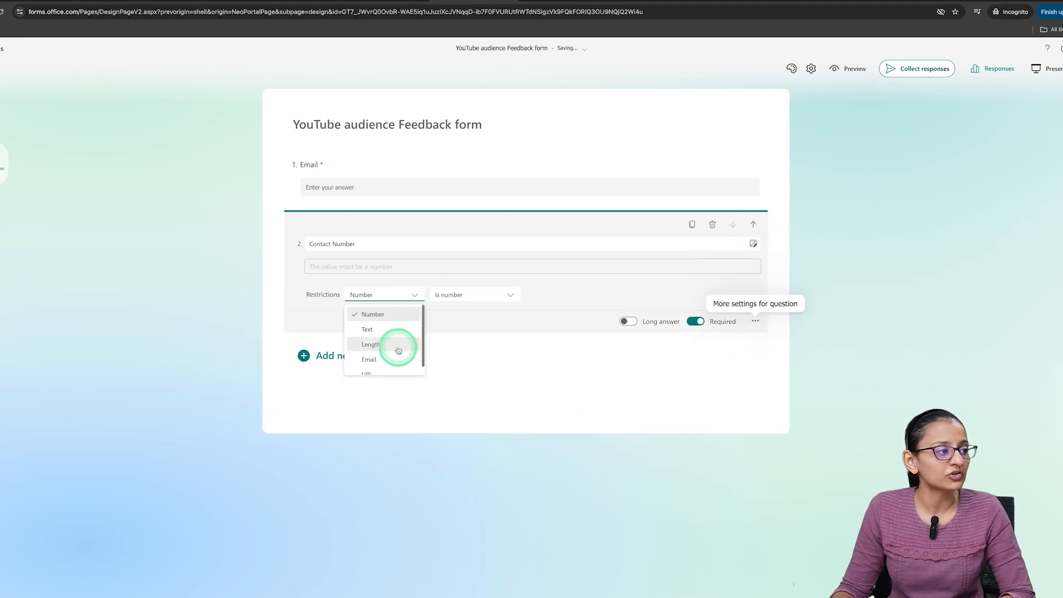
click(388, 314)
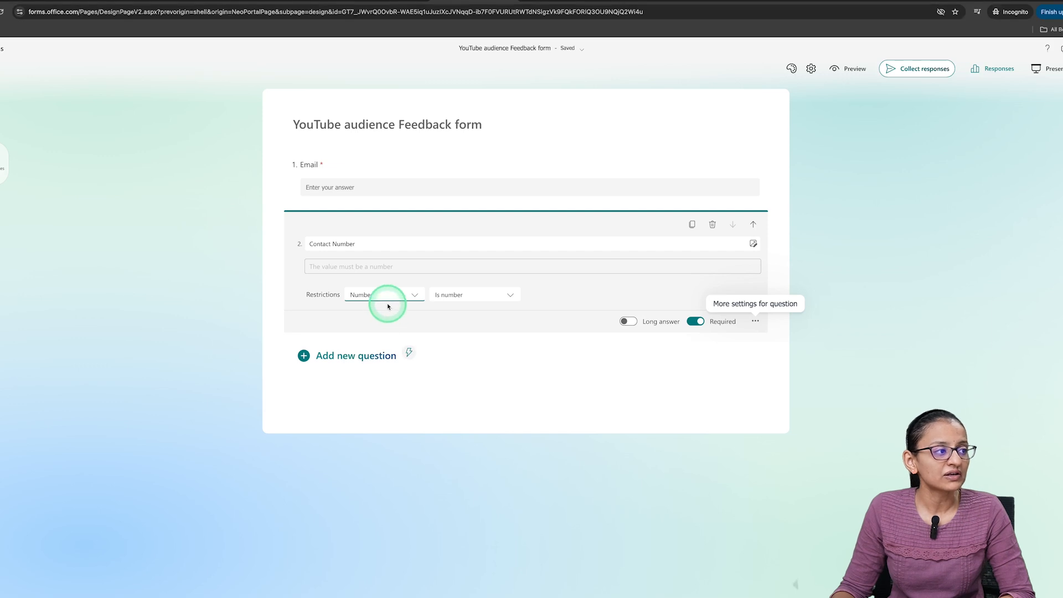
click(479, 301)
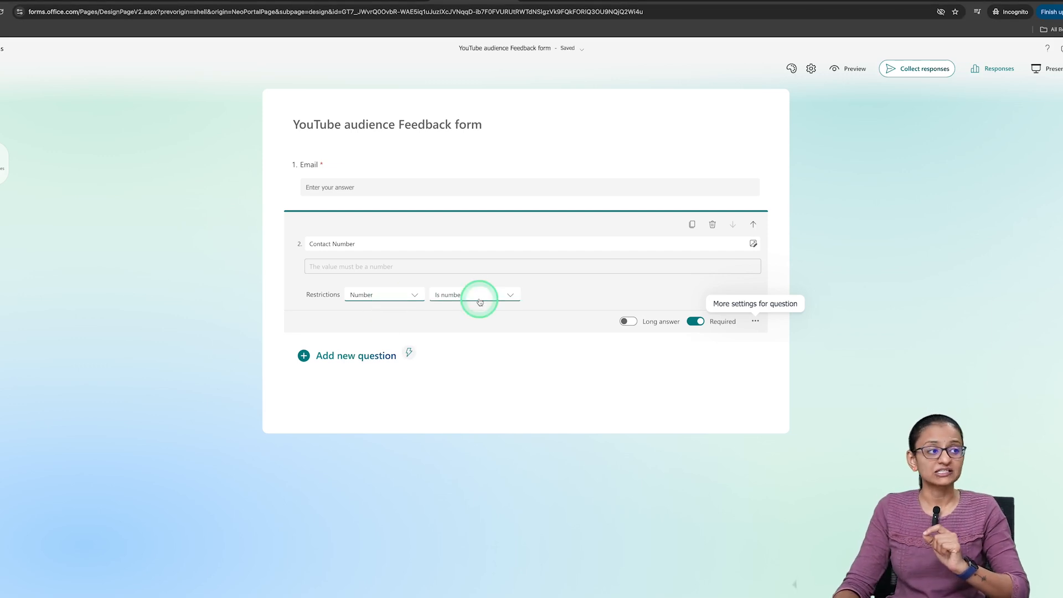
click(479, 302)
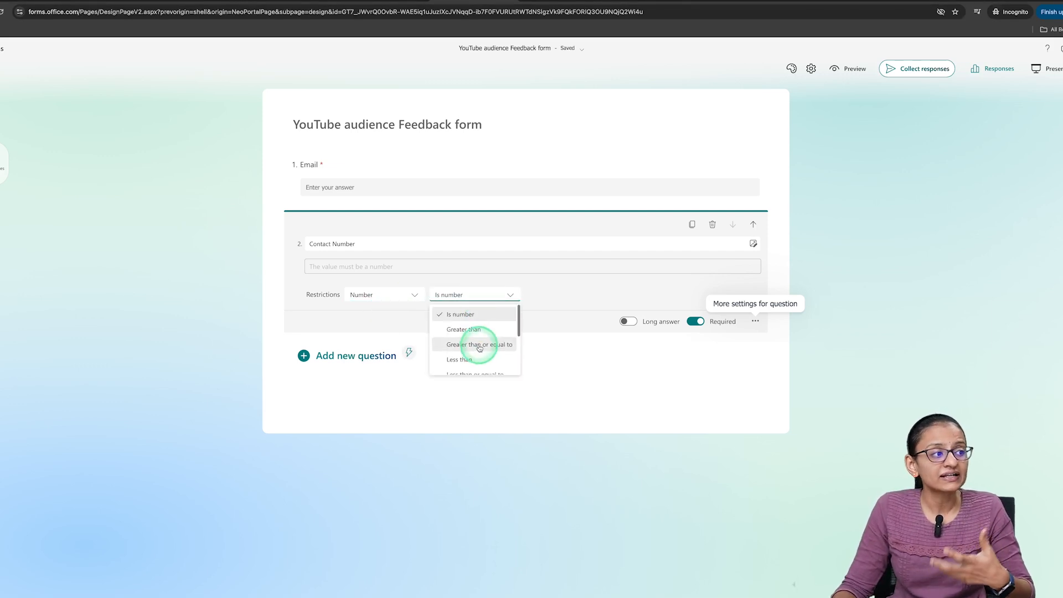
click(458, 314)
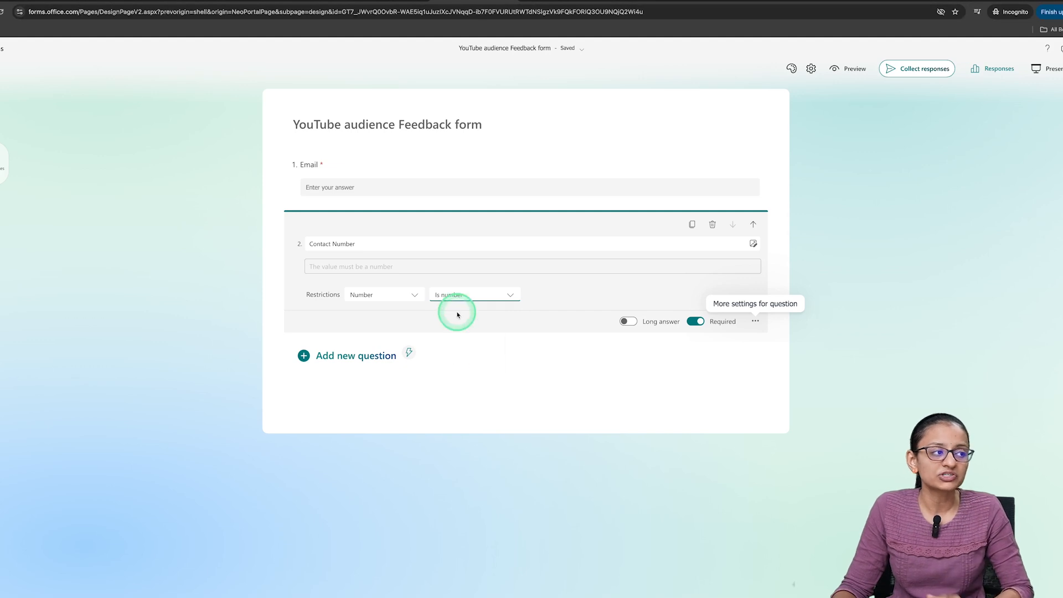
- Add a rating question titled "Give rating to our channel" as the third question
click(303, 358)
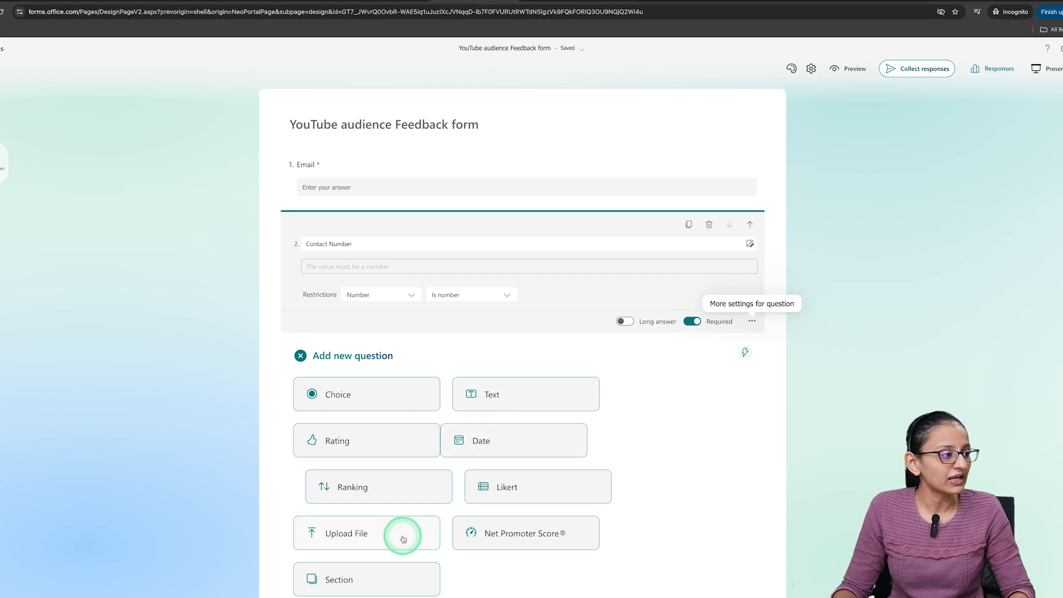
click(356, 444)
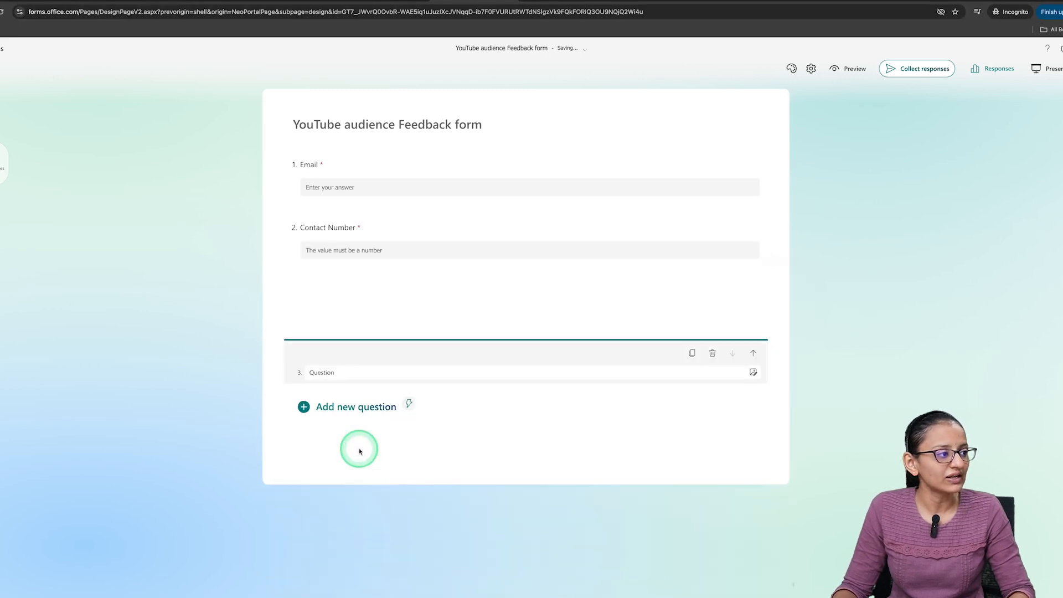
double_click(343, 304)
key(BackSpace)
text(Give rating to our channel)
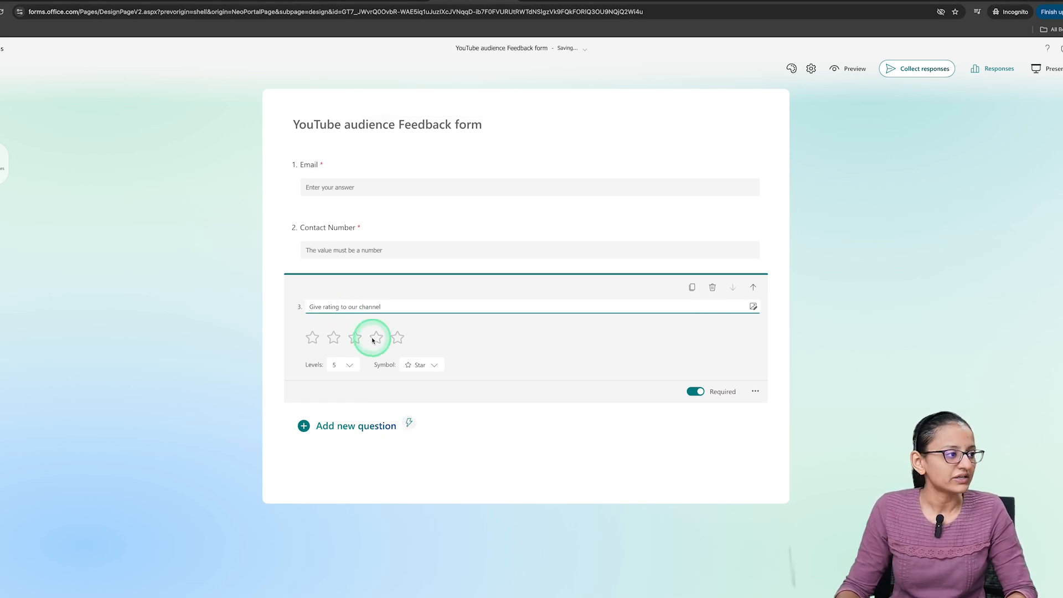
click(351, 367)
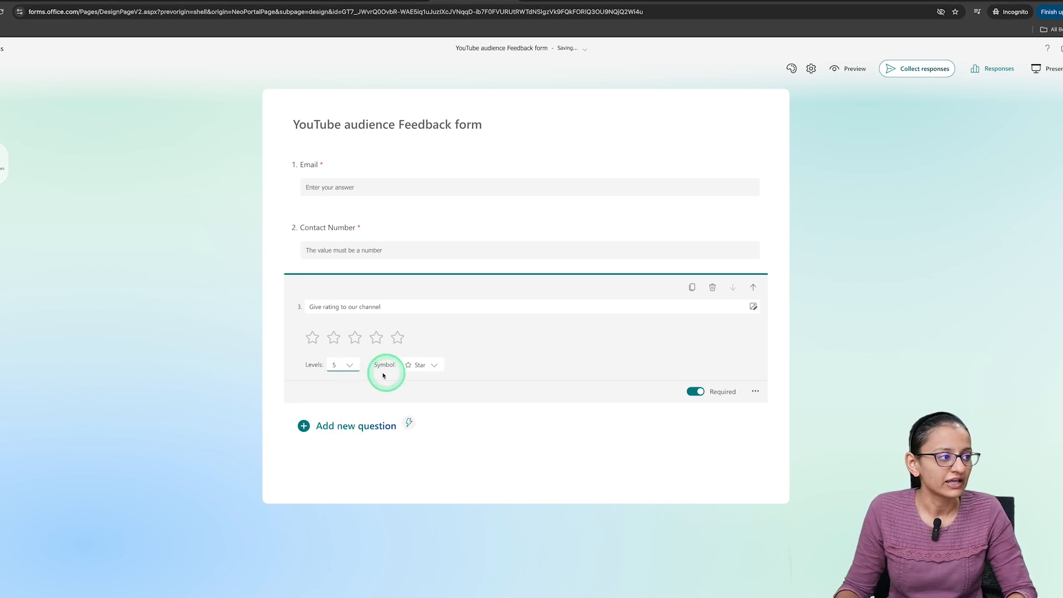
click(421, 365)
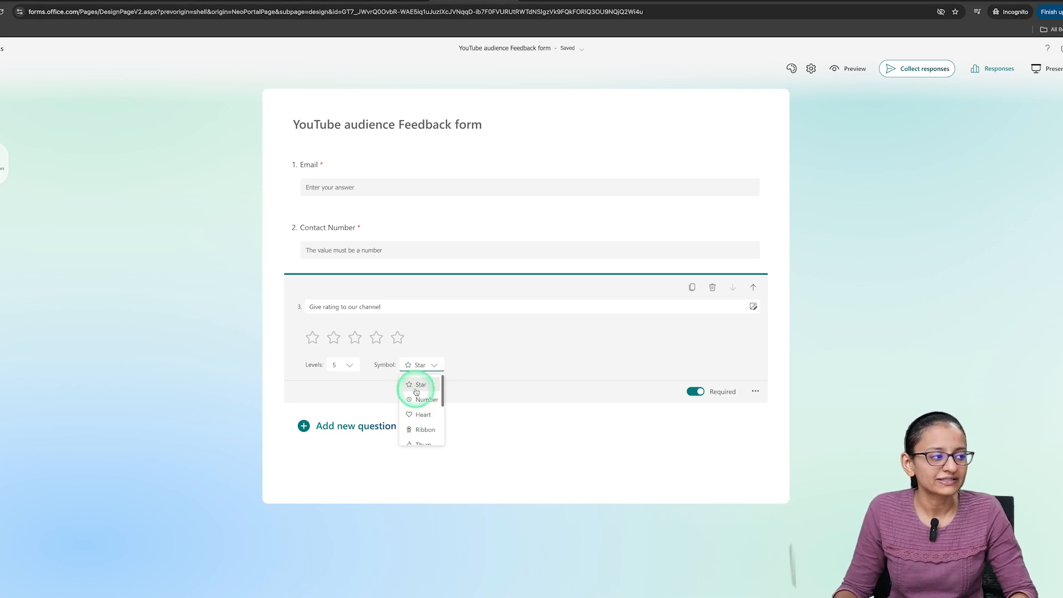
click(415, 365)
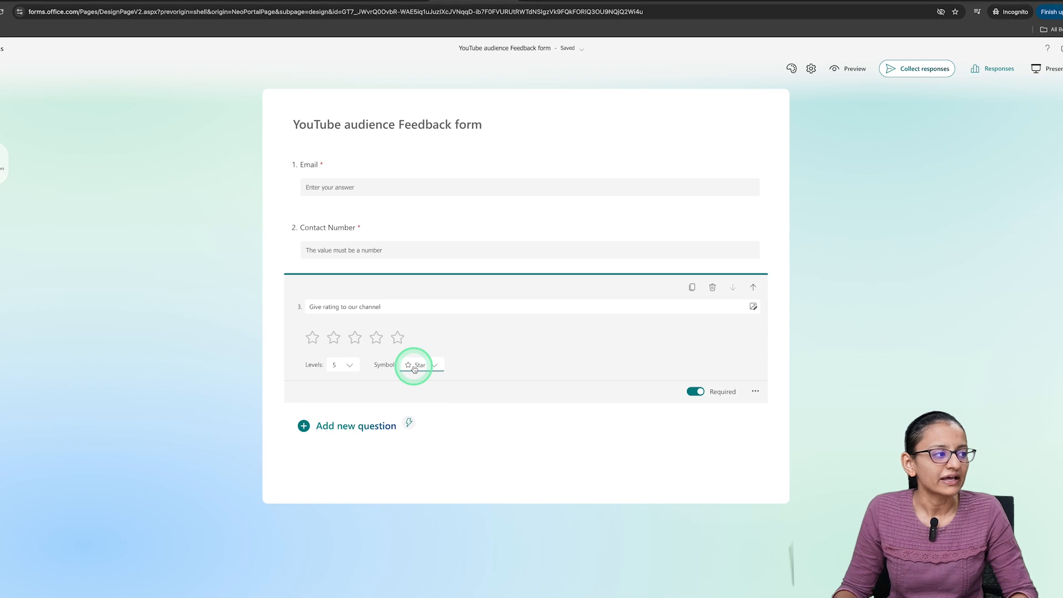
- Add a fourth text question titled "Suggestion if any" with a long answer and make it optional
click(303, 427)
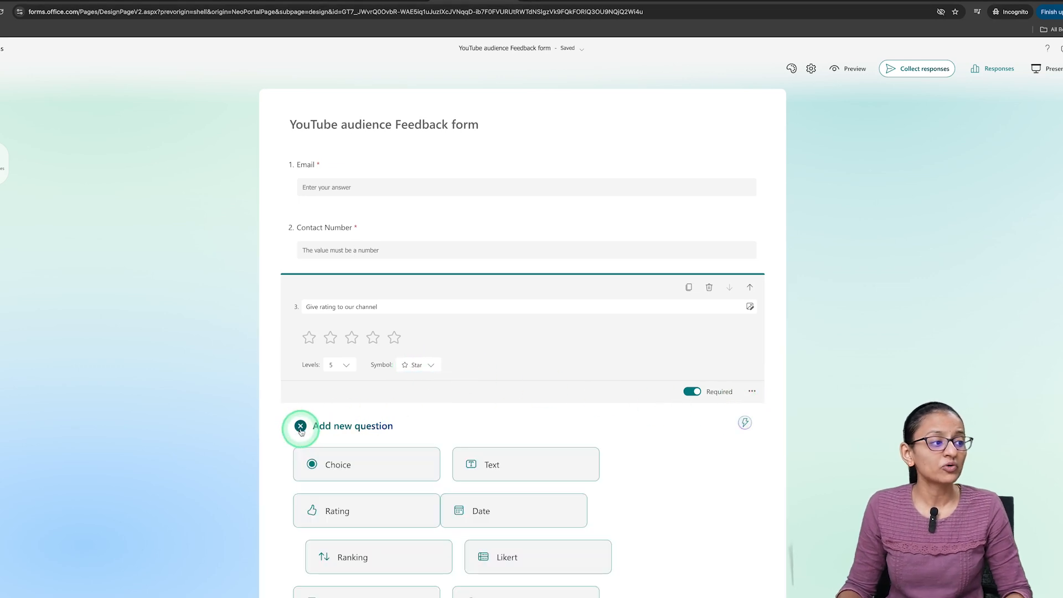
click(525, 466)
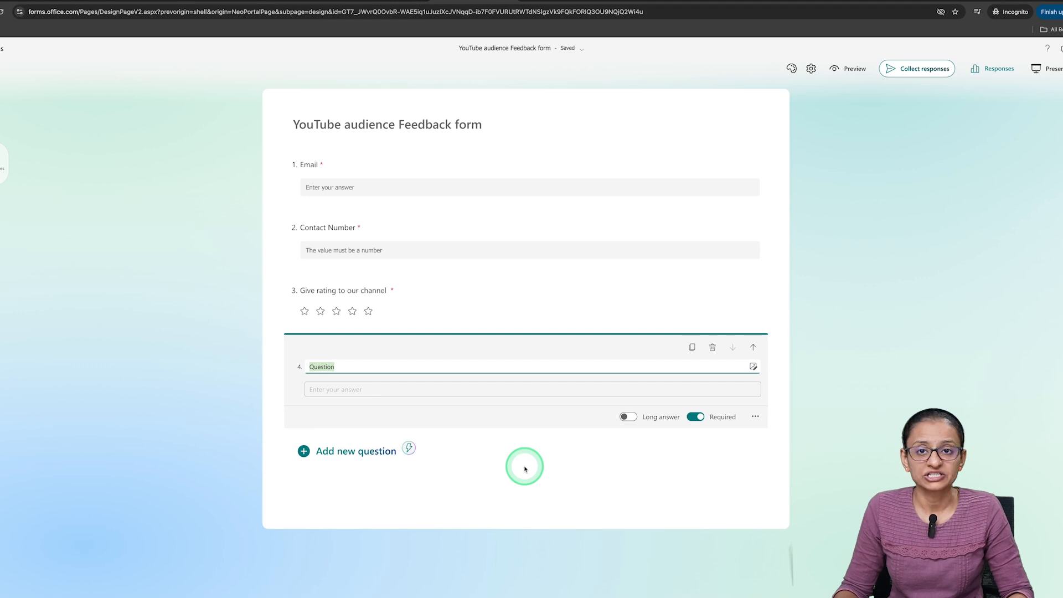
key(BackSpace)
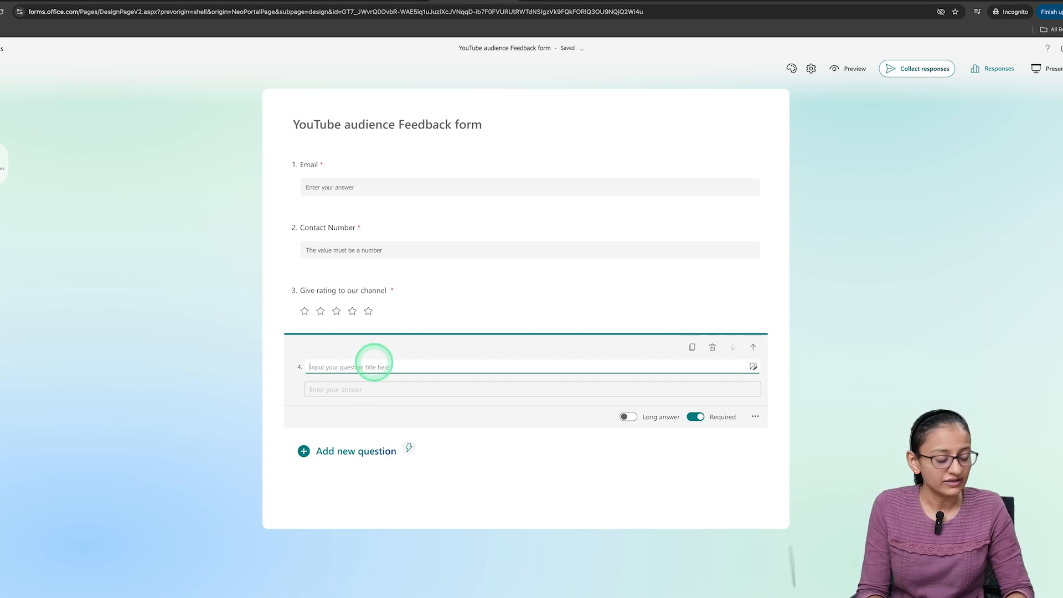
text(Suggesti)
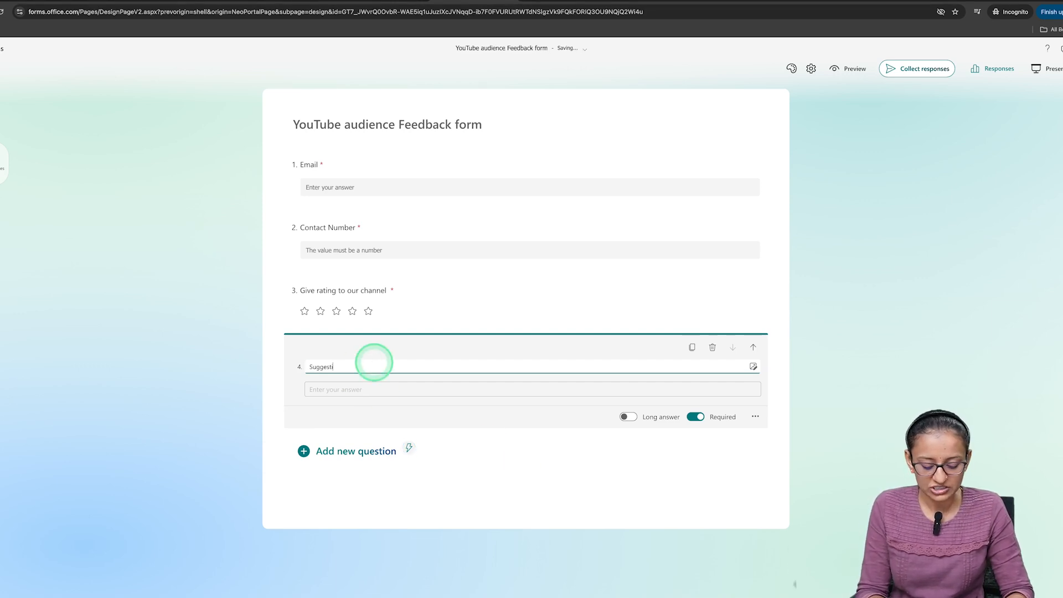
text(on if any)
click(630, 417)
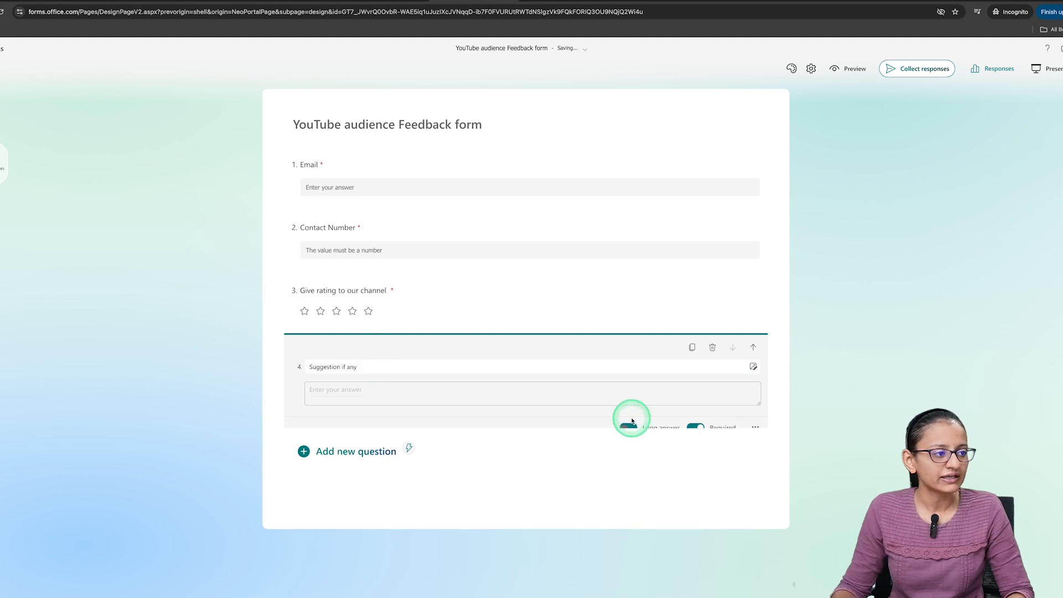
click(696, 428)
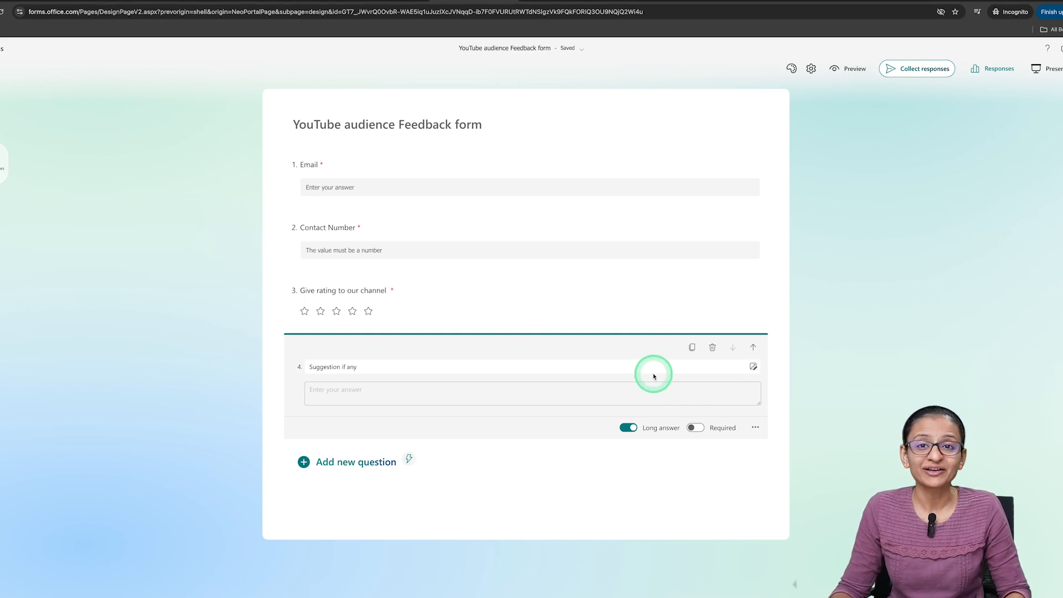
- Preview the feedback form in the computer and mobile layouts, checking all four questions
click(849, 71)
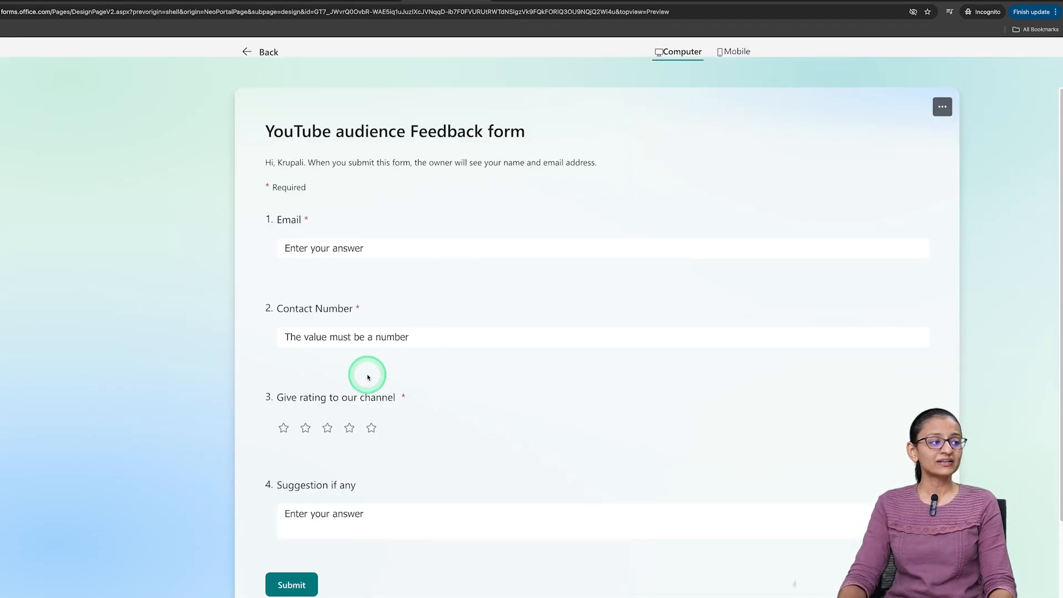
click(328, 513)
scroll(345, 511, down, 2)
scroll(345, 511, up, 2)
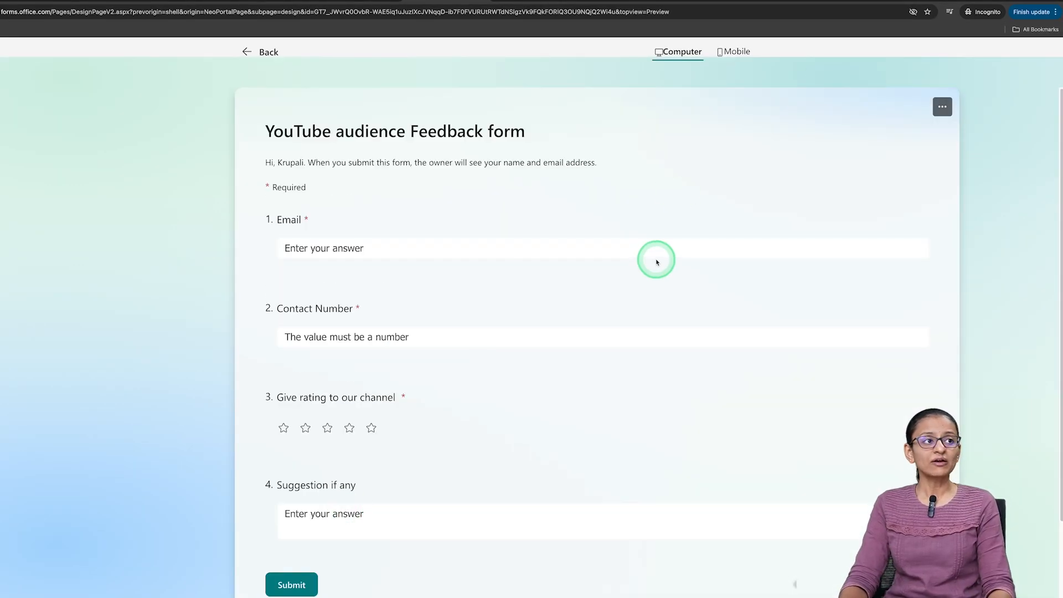
click(731, 55)
scroll(543, 238, down, 1)
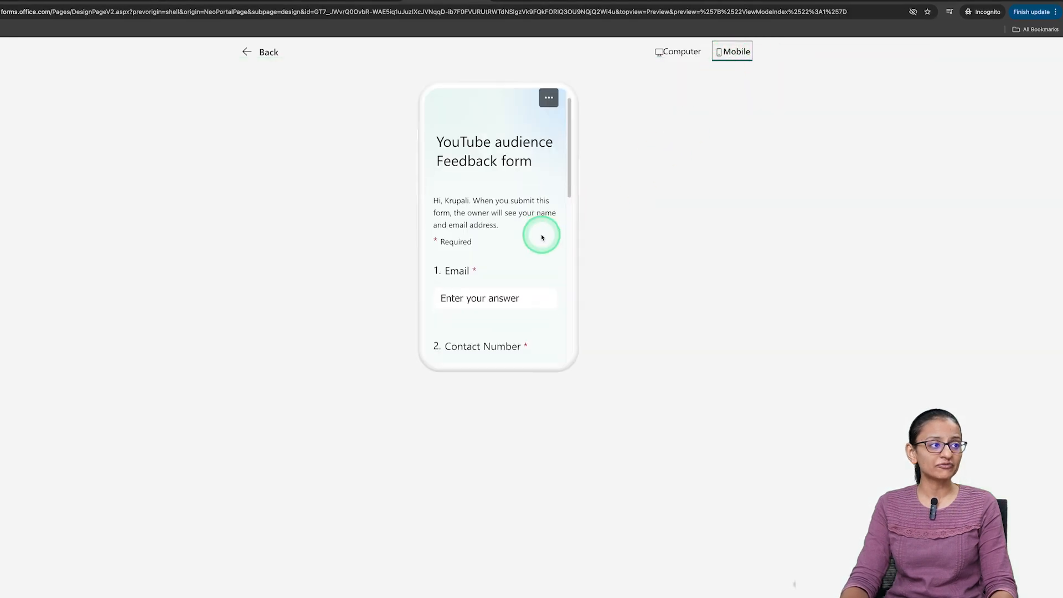
click(687, 52)
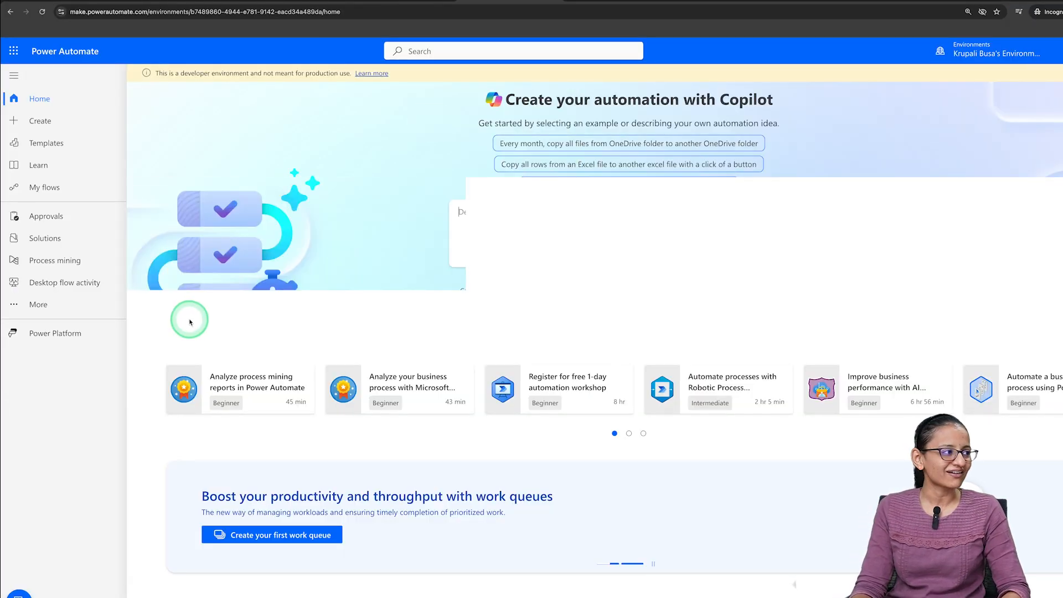
- Switch to Power Automate, create a blank automated cloud flow without a preset trigger, and dismiss the Copilot pane
click(40, 121)
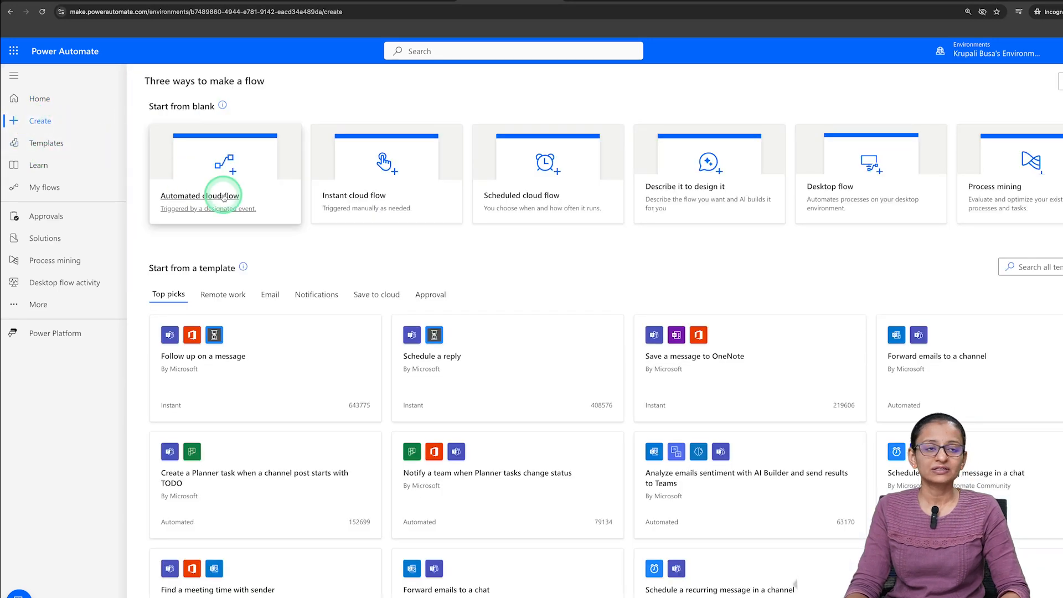
click(223, 197)
click(584, 290)
click(689, 472)
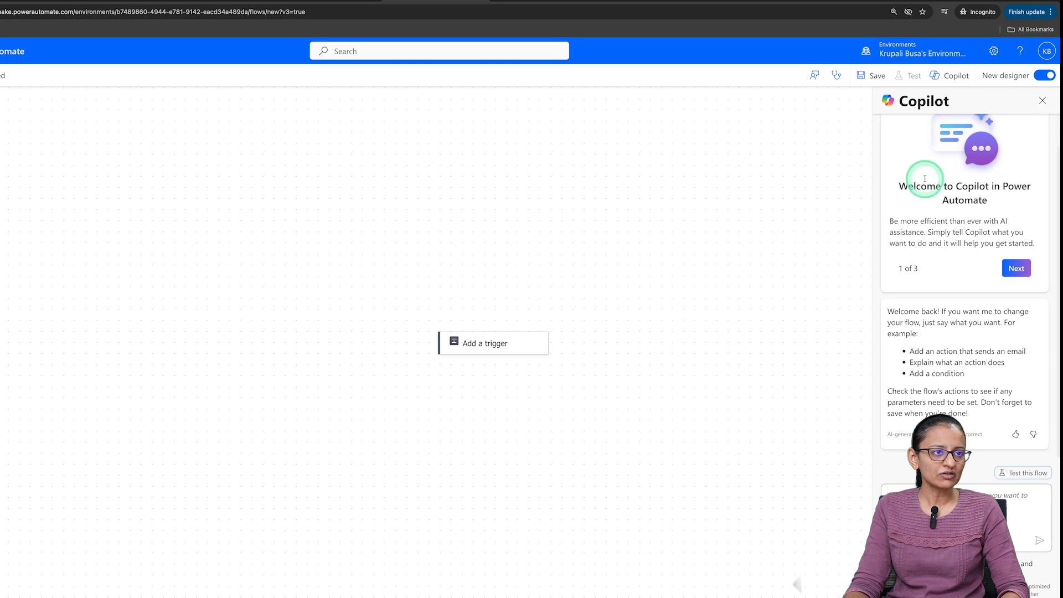
click(1042, 101)
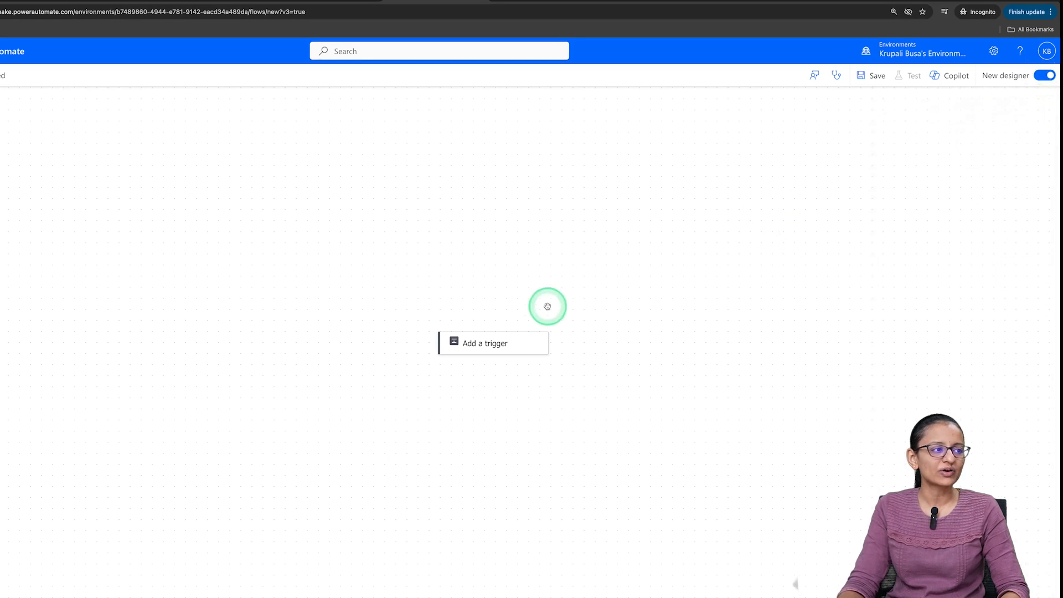
- Rename the untitled flow to "Demo FLow For feedback"
drag(500, 340, 474, 129)
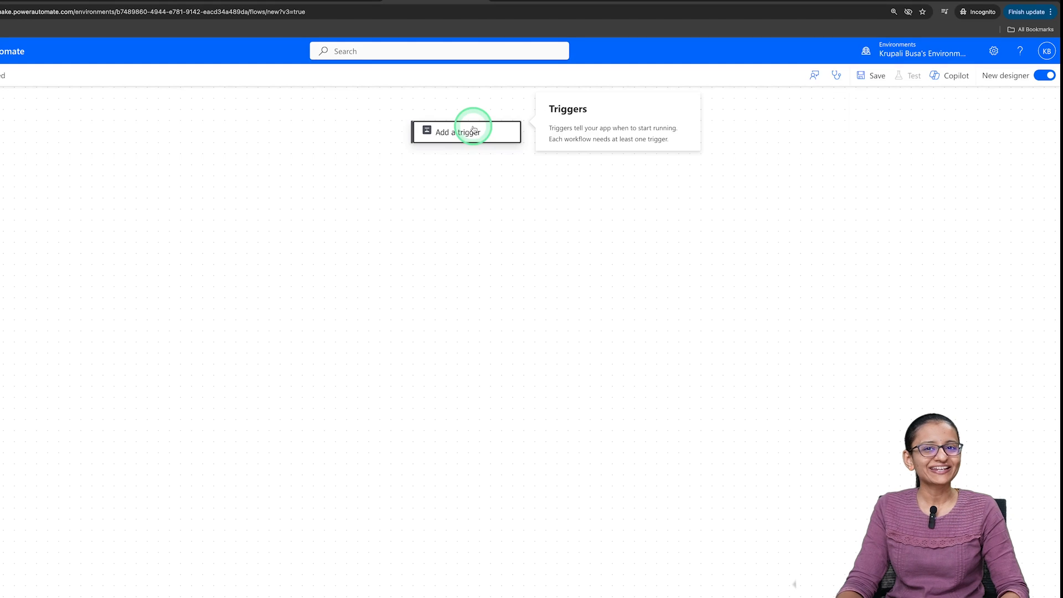
click(73, 75)
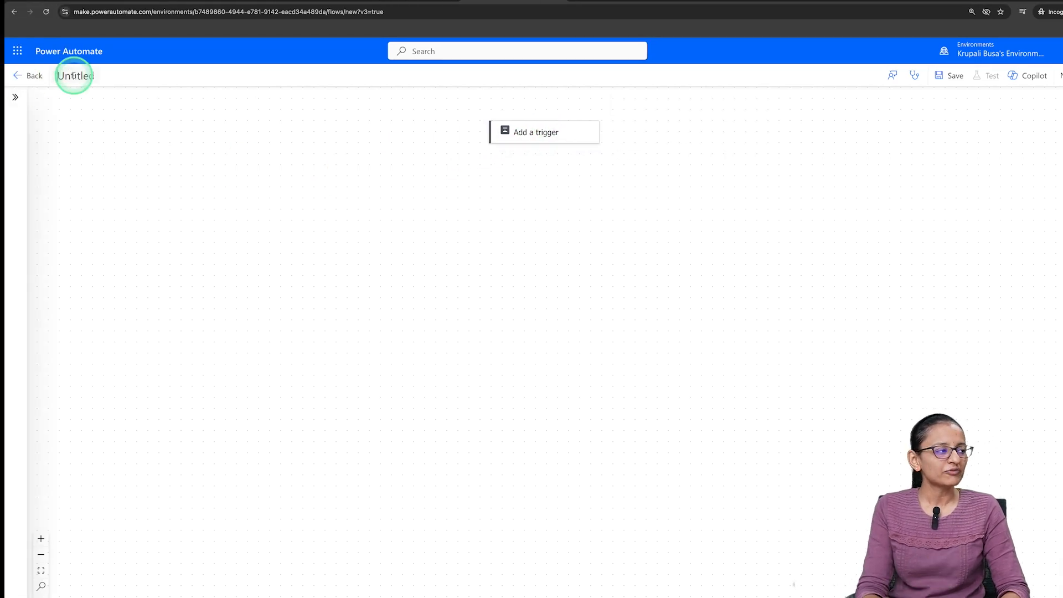
text(Demo)
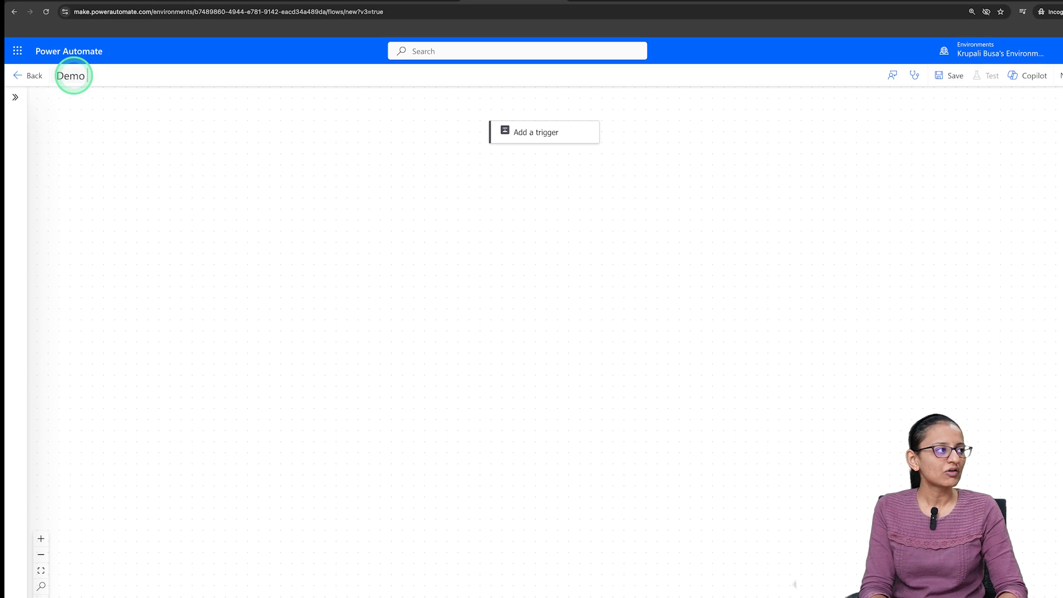
text( FLow)
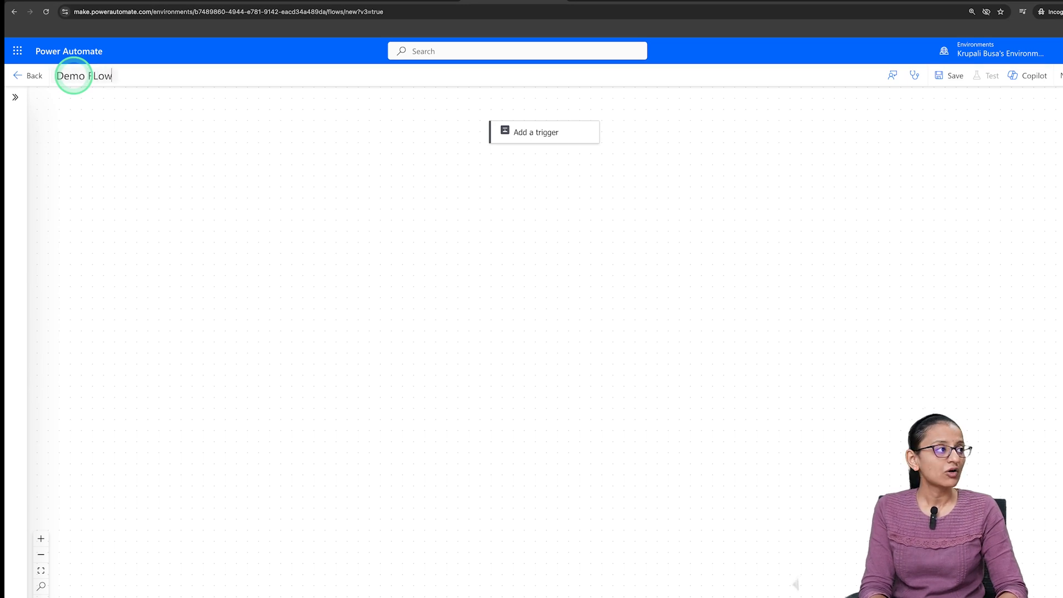
text( For feedback)
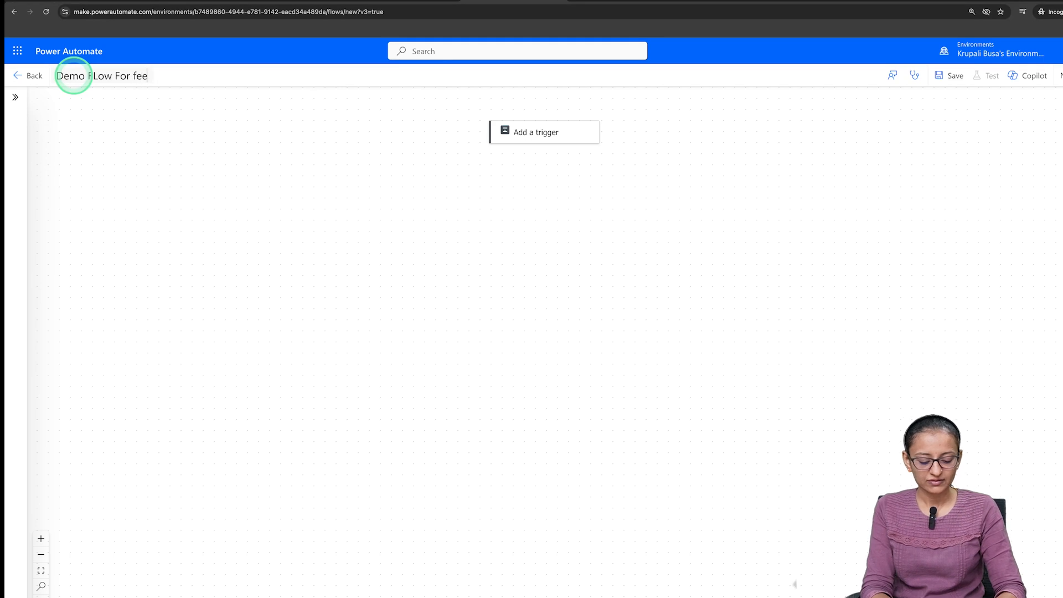
- Search the triggers for "new respo" and add the Microsoft Forms trigger "When a new response is submitted"
click(536, 134)
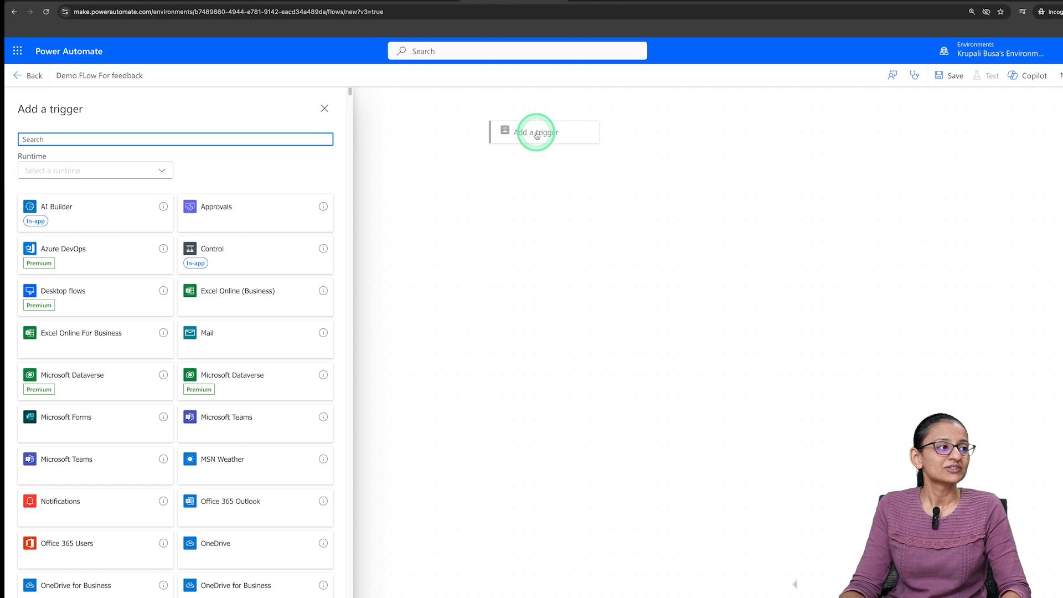
text(n)
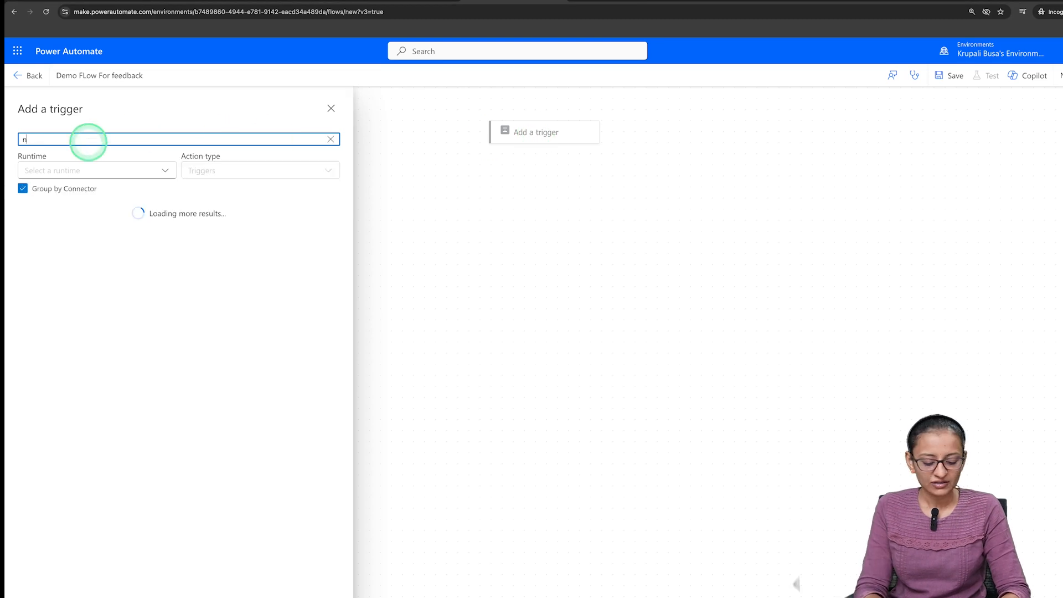
text(ew respo)
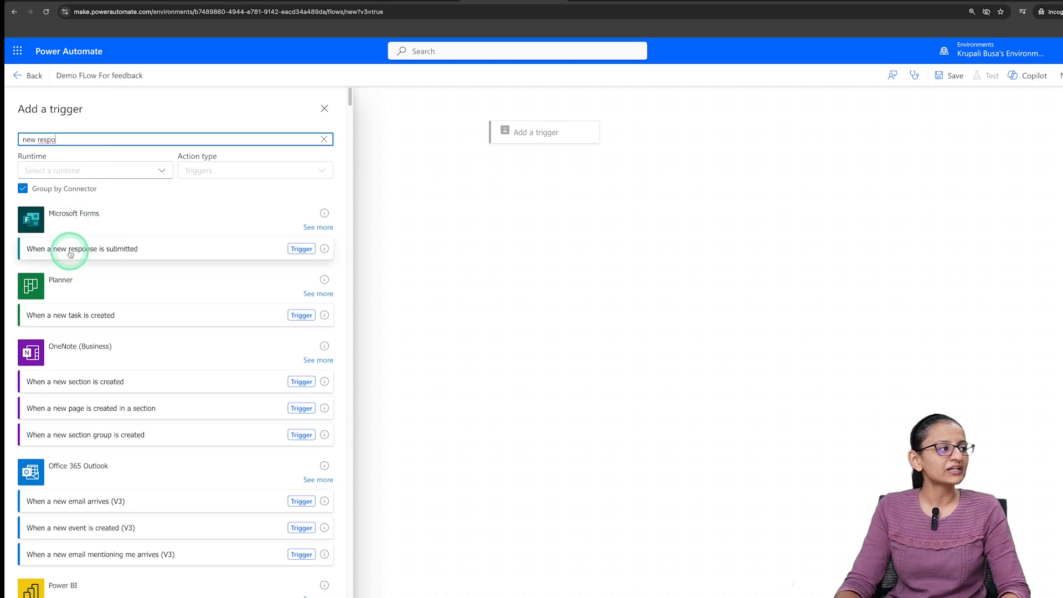
click(107, 254)
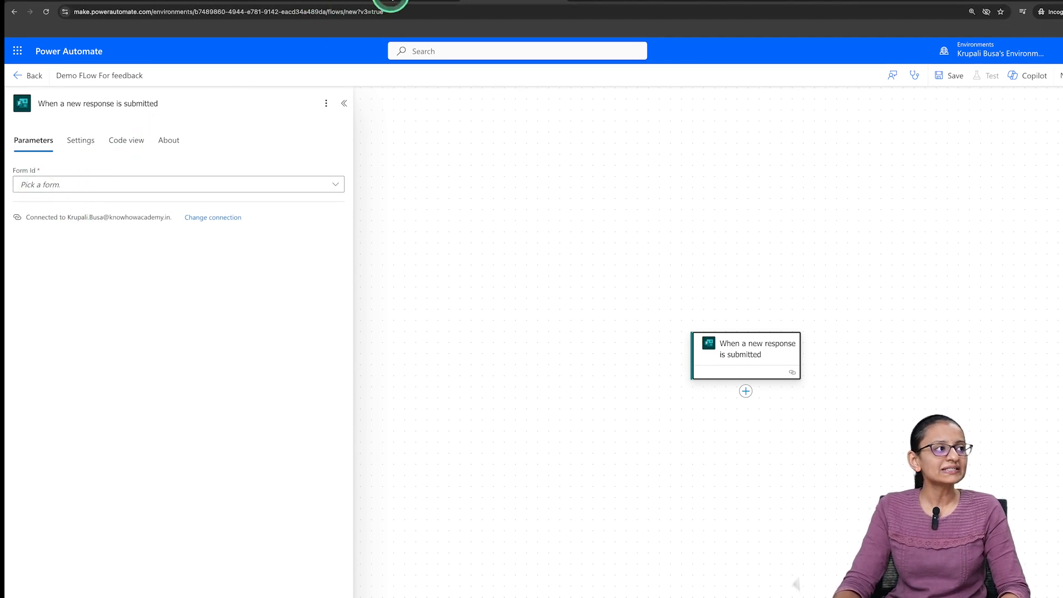
- Check the feedback form in Microsoft Forms, return to Power Automate, and set the trigger's Form Id to "Feedback From"
click(389, 1)
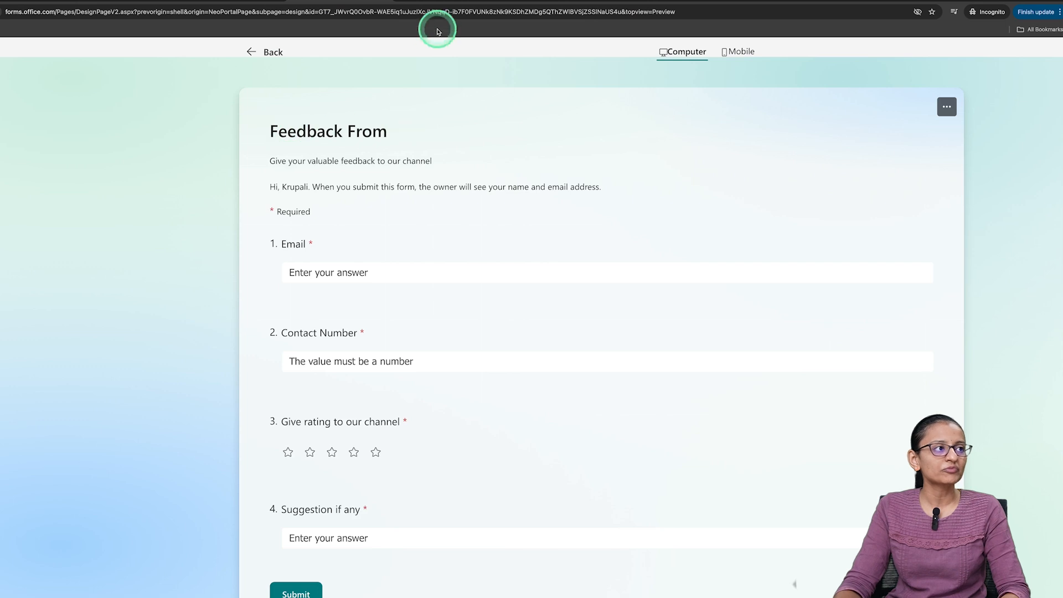
click(495, 4)
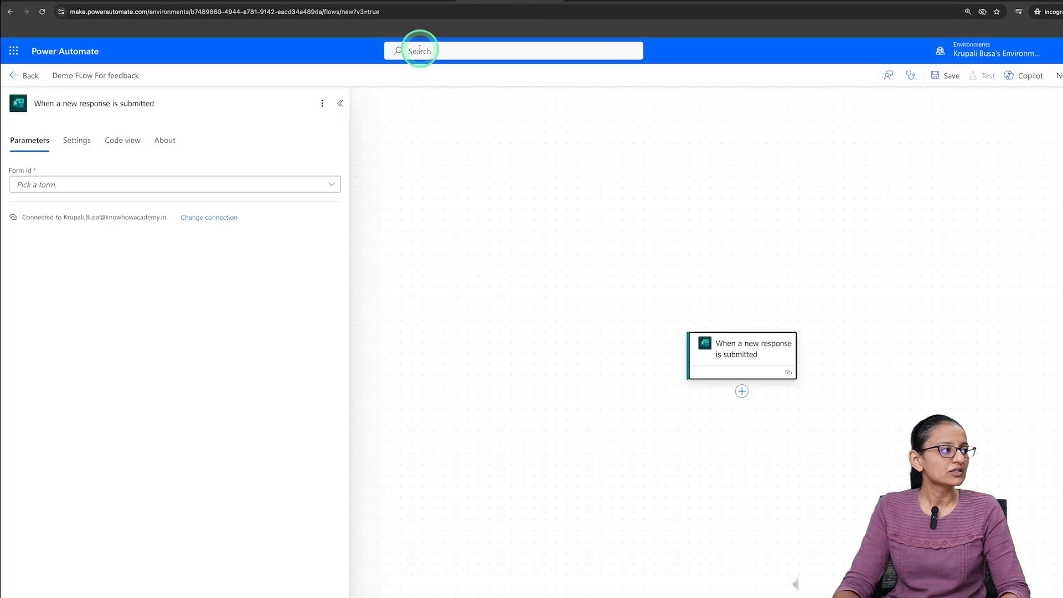
click(151, 180)
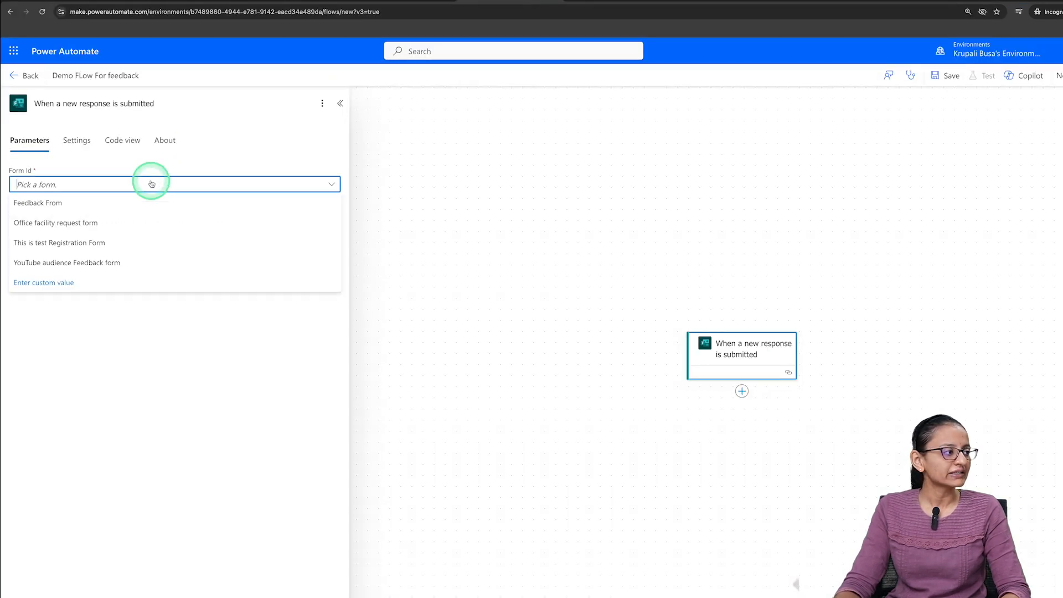
click(104, 202)
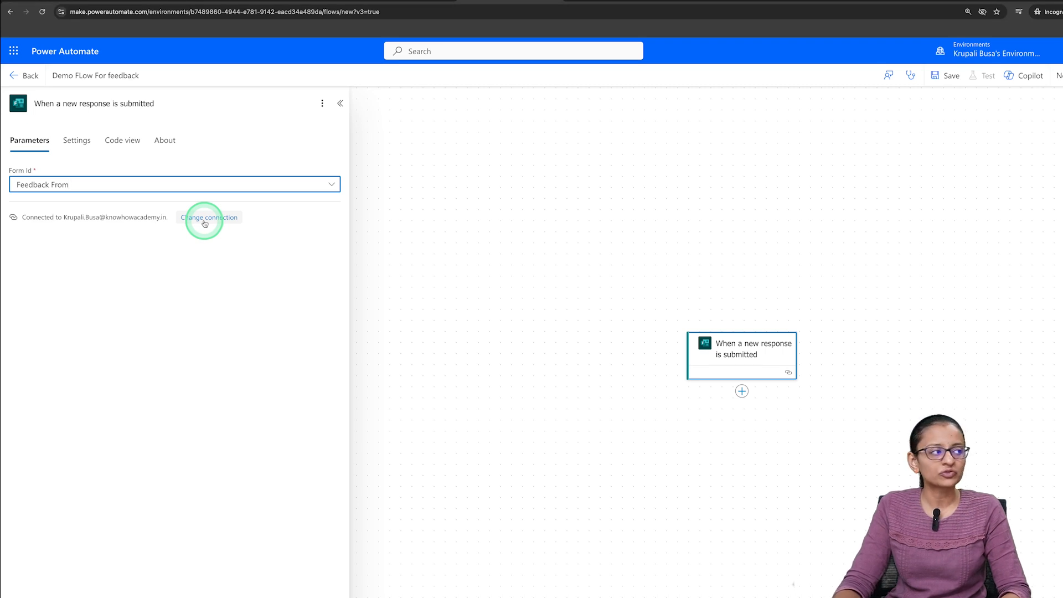
click(340, 103)
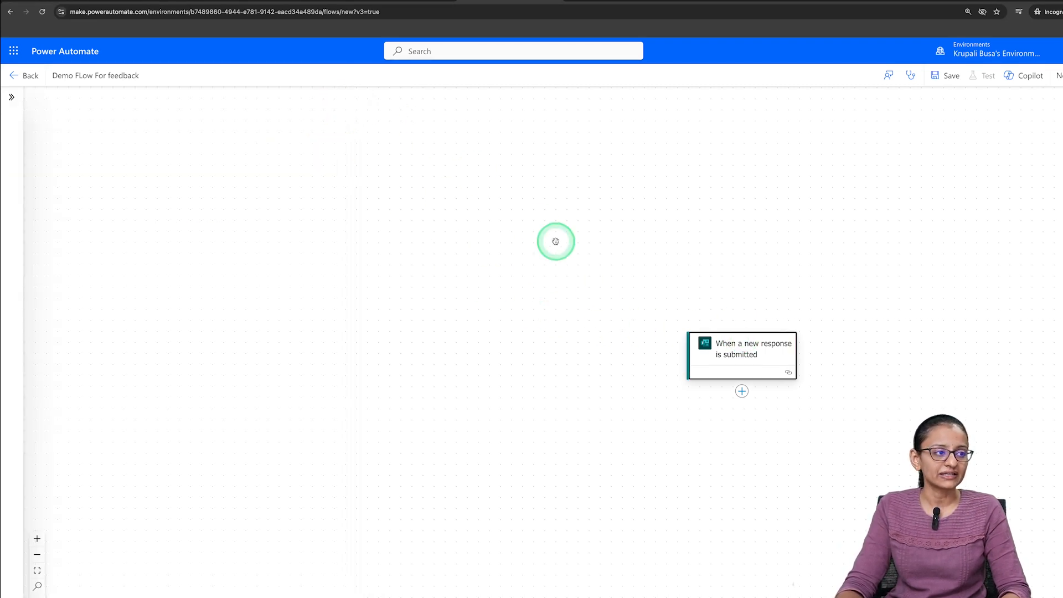
- Search the actions for "Forms" and add the Microsoft Forms action "Get response details" after the trigger
scroll(646, 303, down, 1)
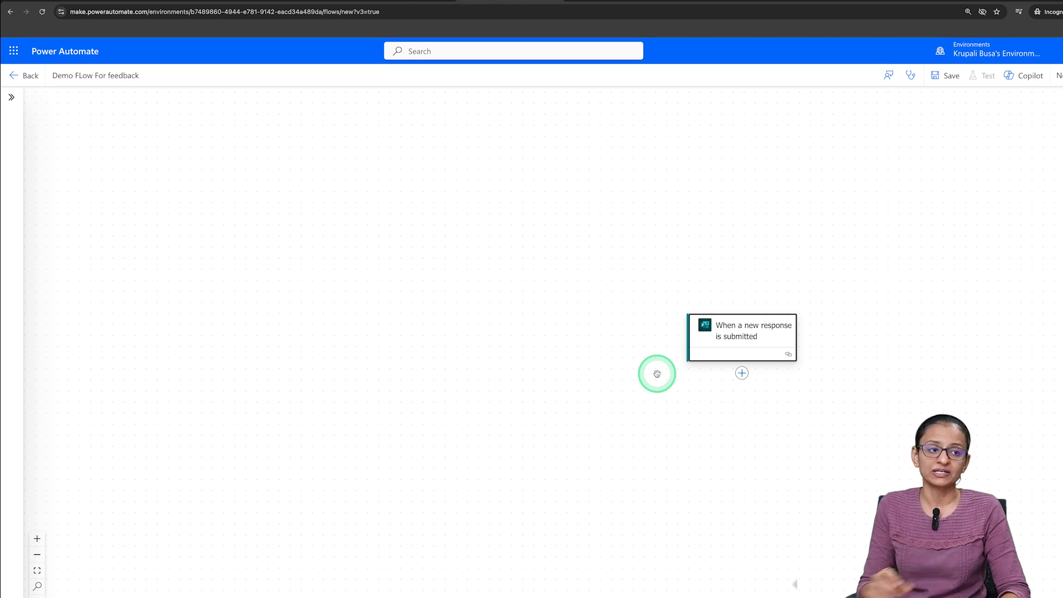
click(742, 373)
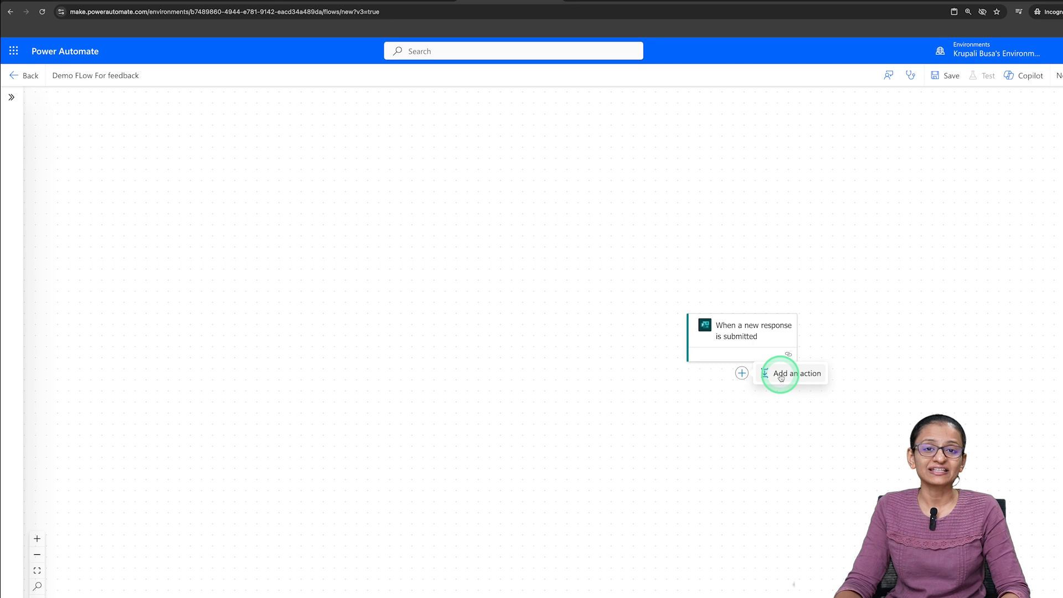
click(781, 375)
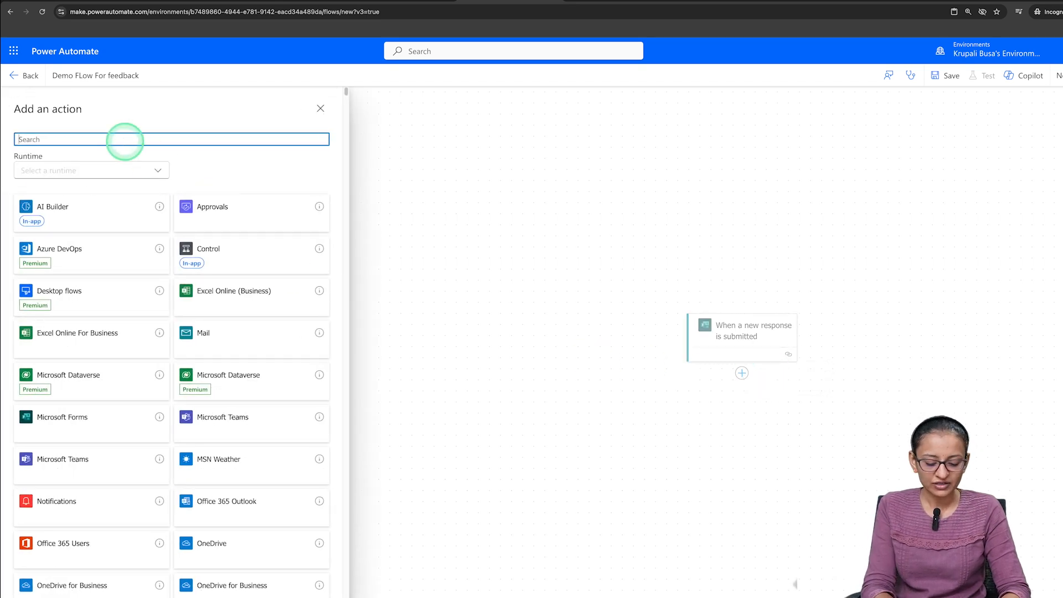
text(get data)
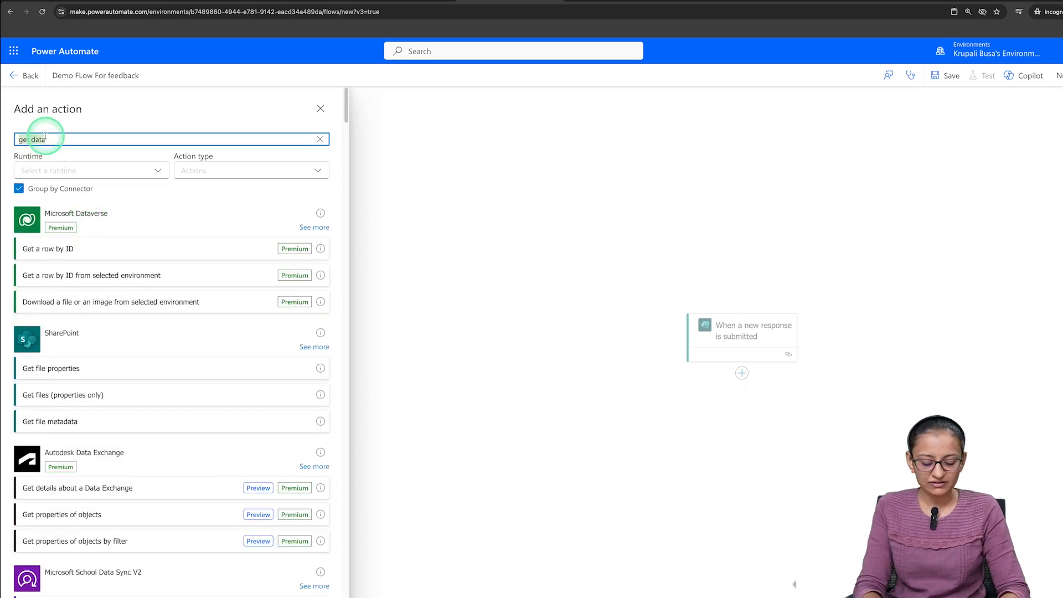
text(M)
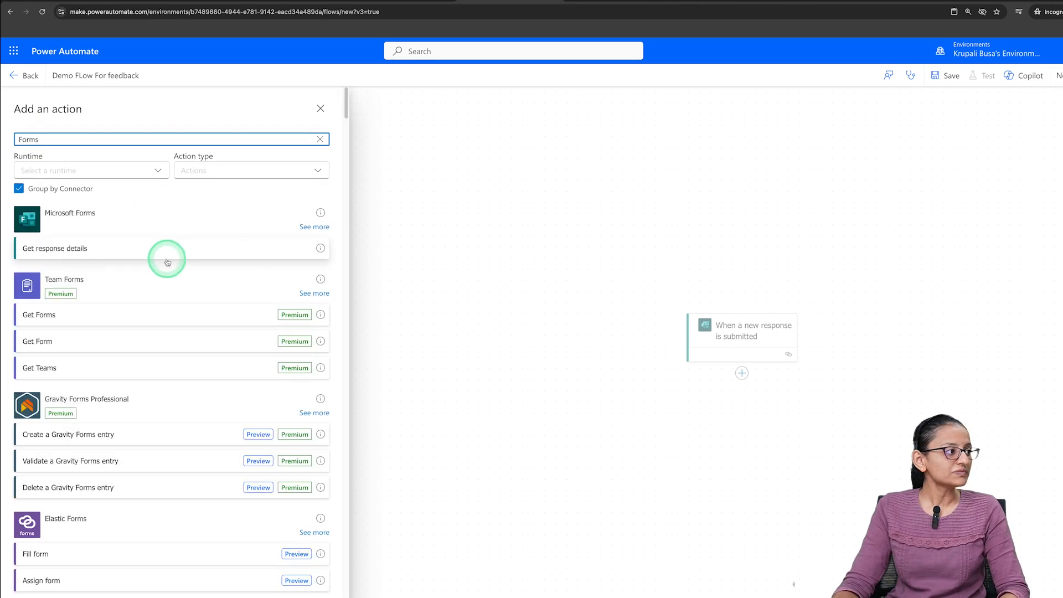
click(48, 252)
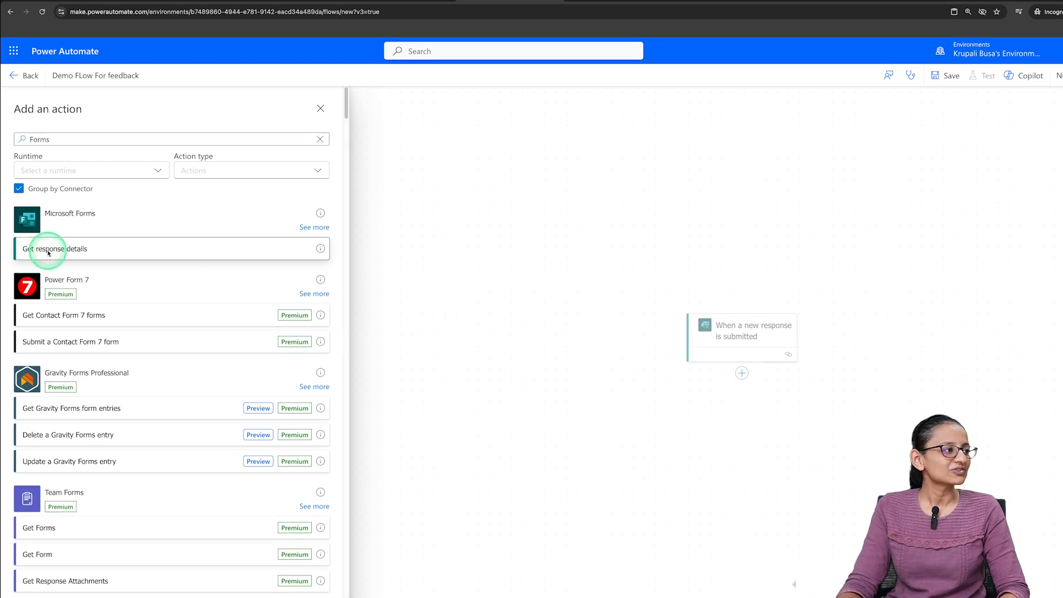
- Set the Form Id of Get response details to "Feedback From" and its Response Id to the trigger's dynamic Response Id
click(112, 221)
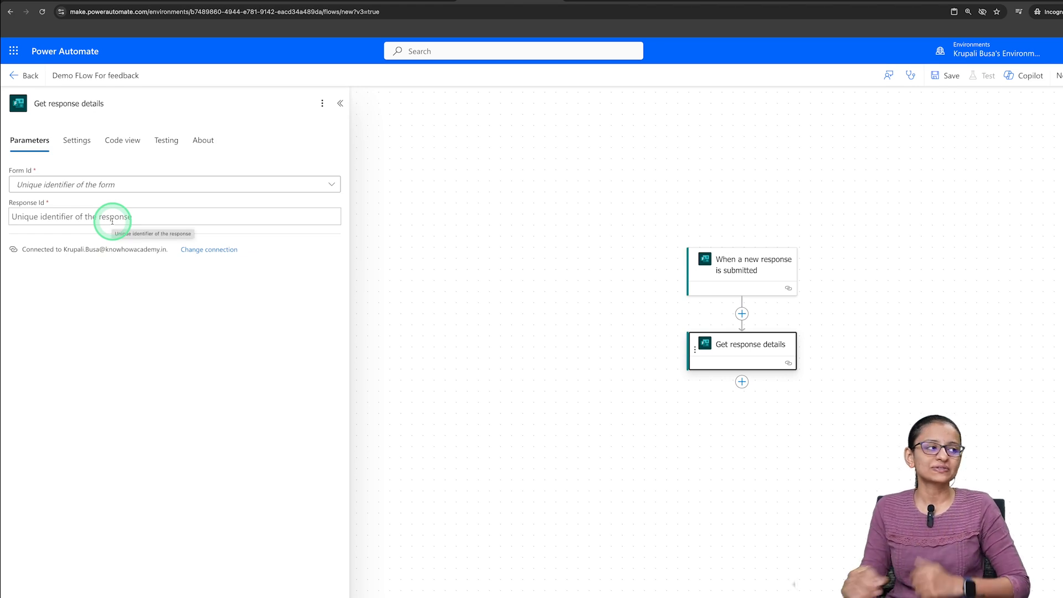
click(112, 187)
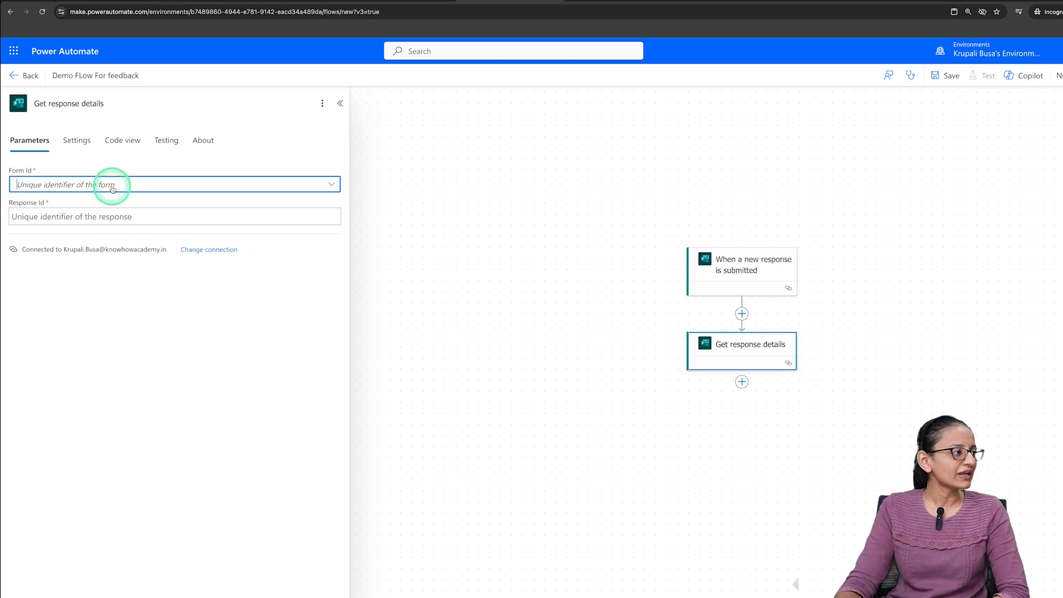
click(102, 203)
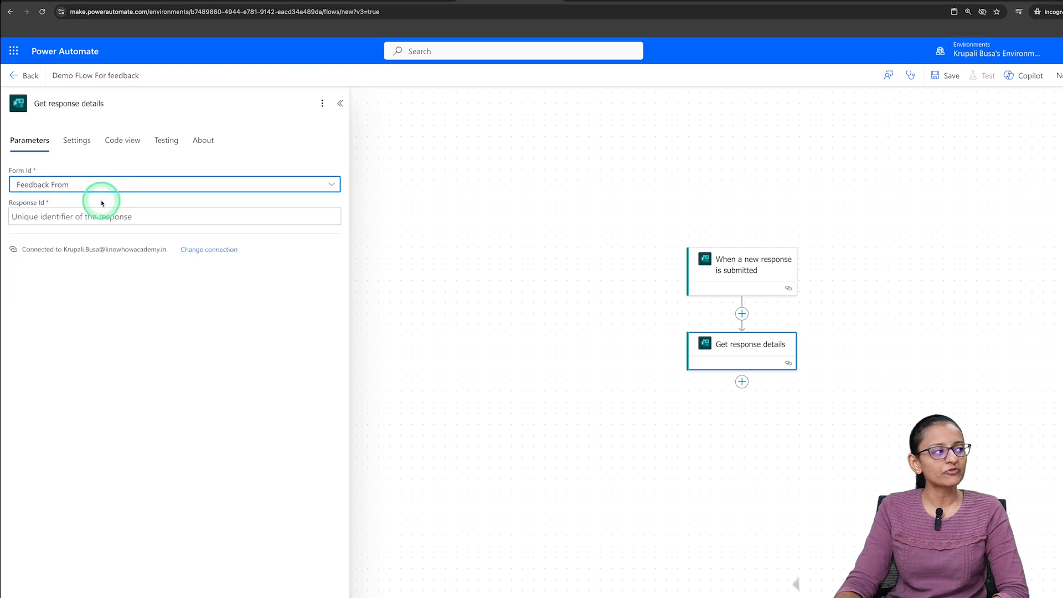
click(101, 216)
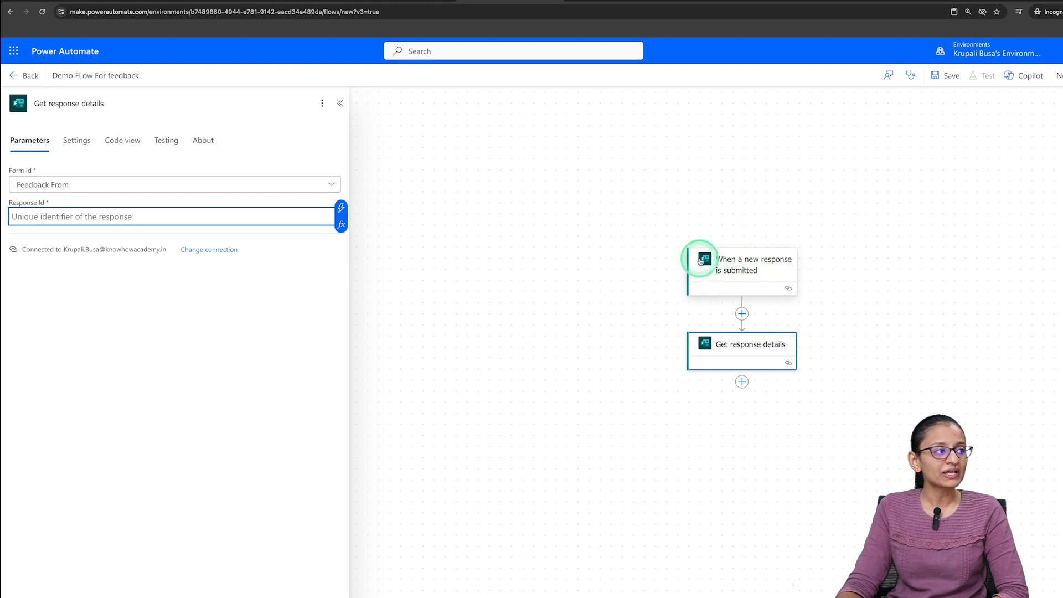
click(342, 208)
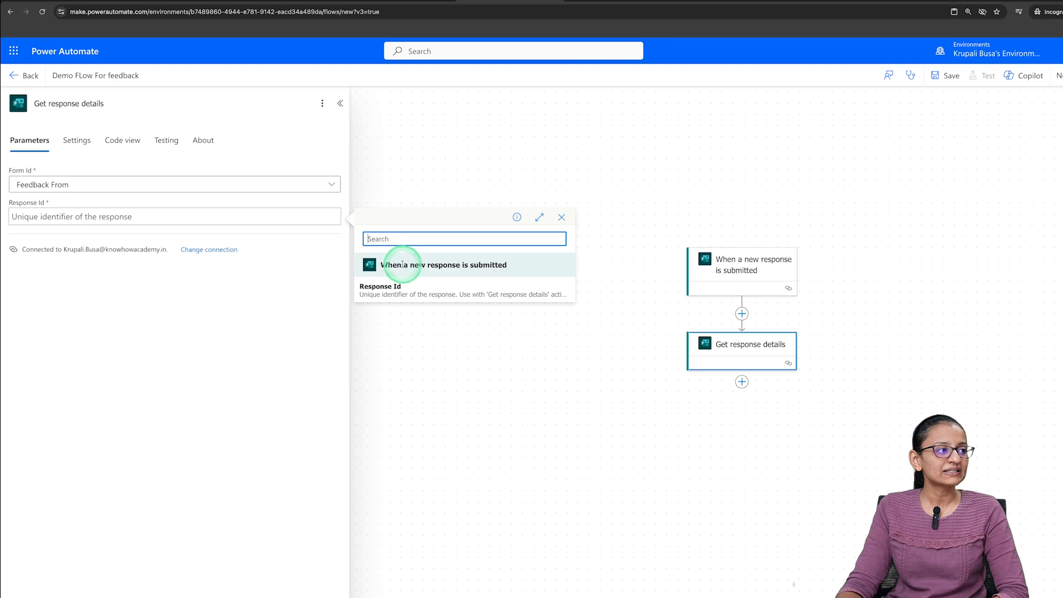
click(487, 272)
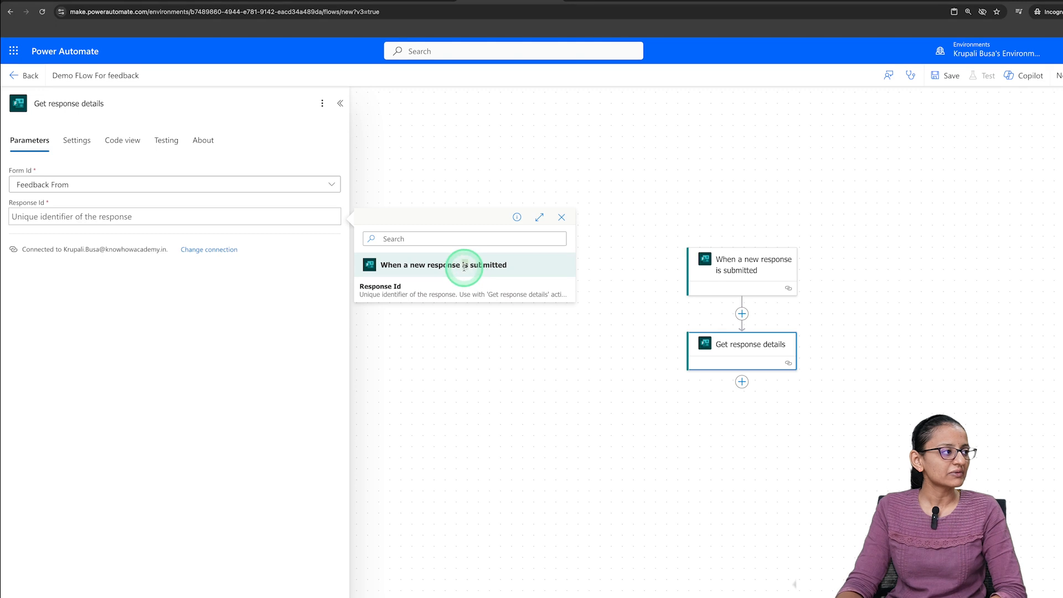
click(401, 293)
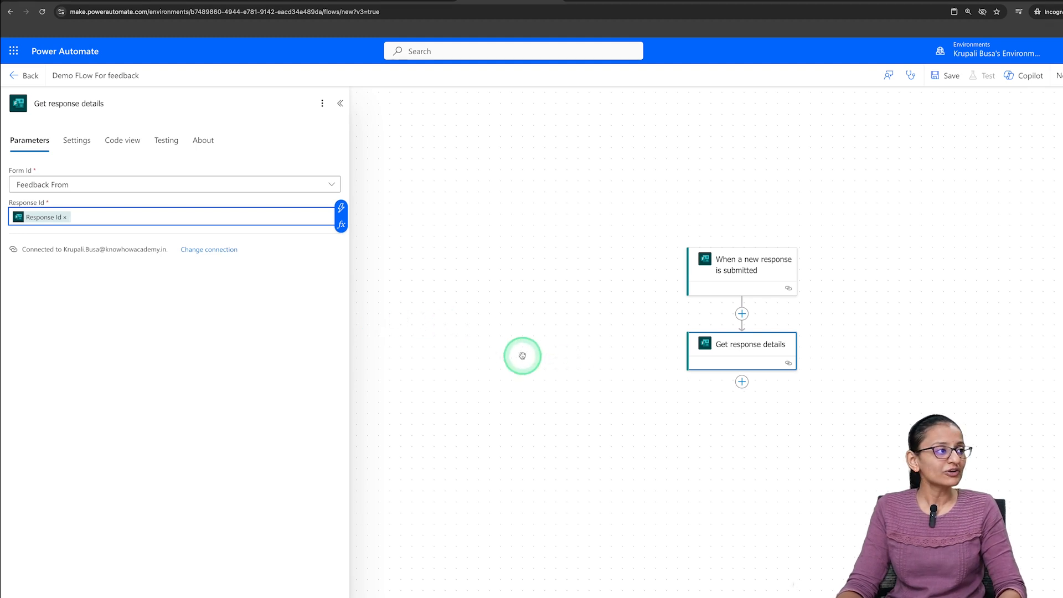
click(342, 103)
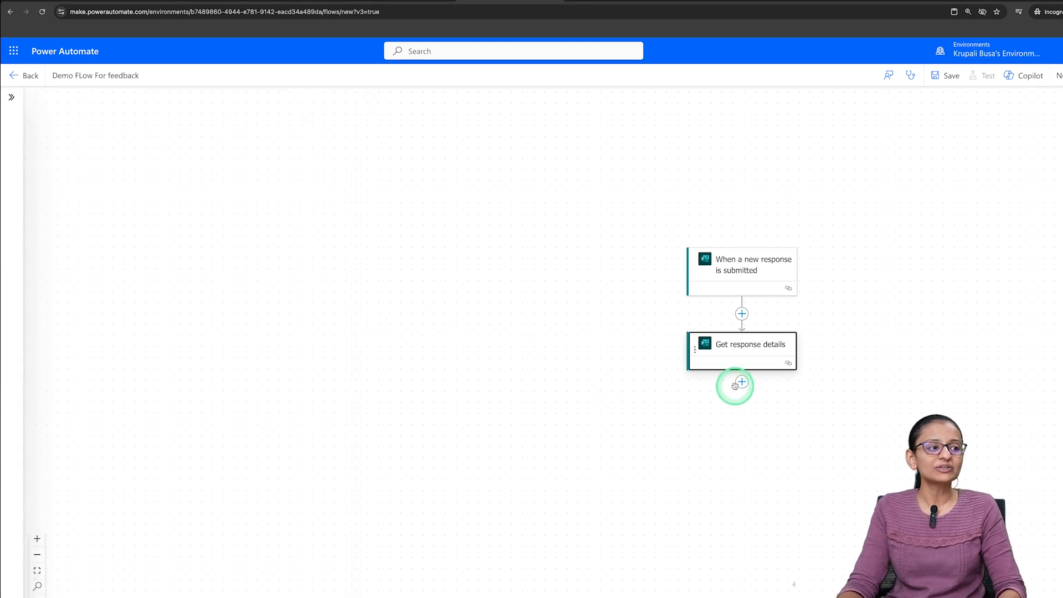
- Begin a new action below Get response details and search the actions for "teams"
click(781, 386)
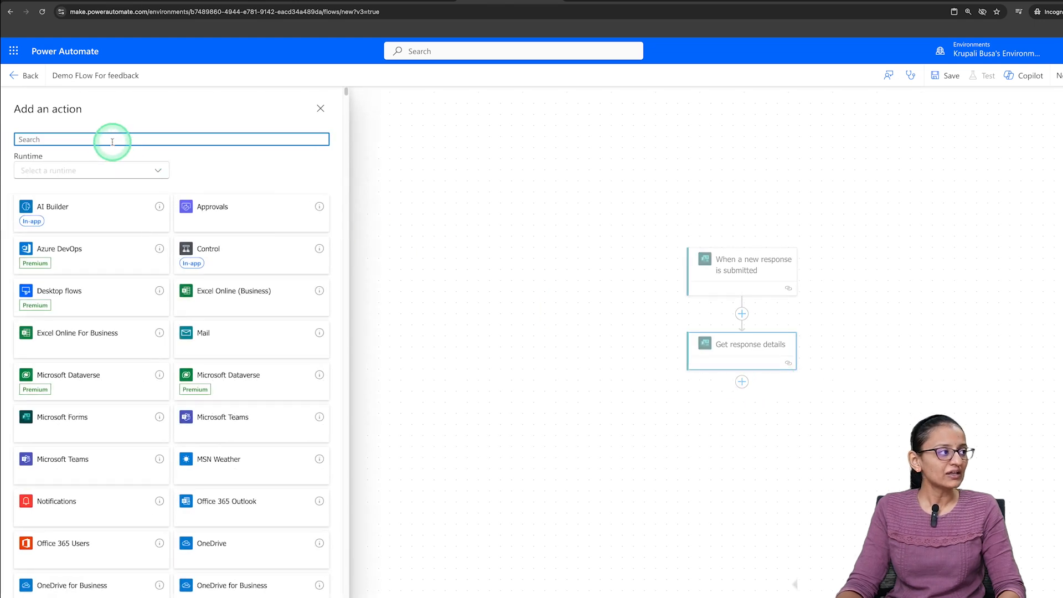
text(teams)
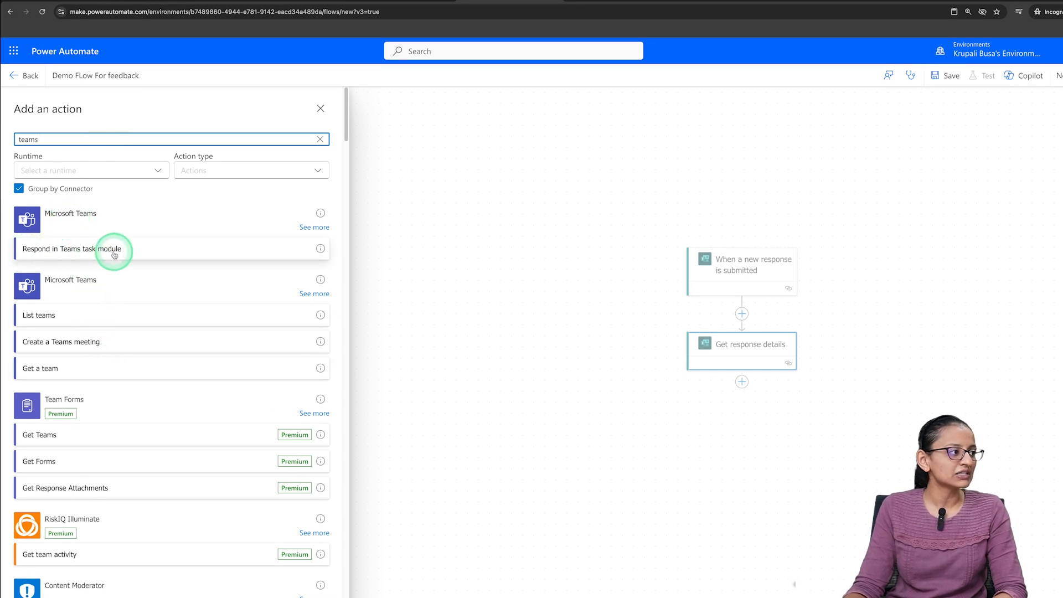
scroll(78, 439, down, 3)
scroll(83, 443, up, 3)
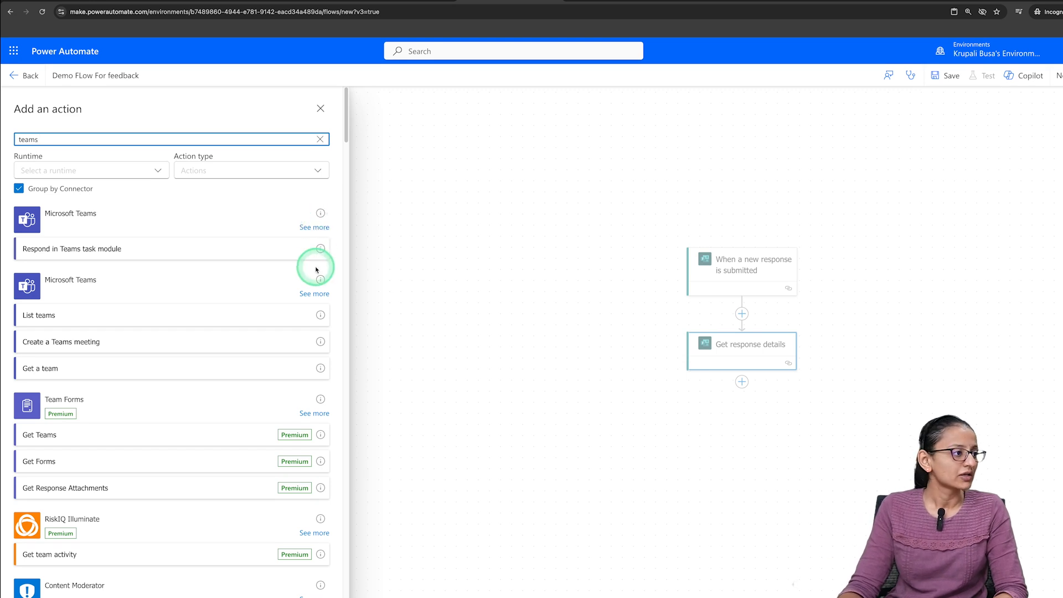
- Examine and compare the full action lists of the two Microsoft Teams connectors in the search results
click(314, 228)
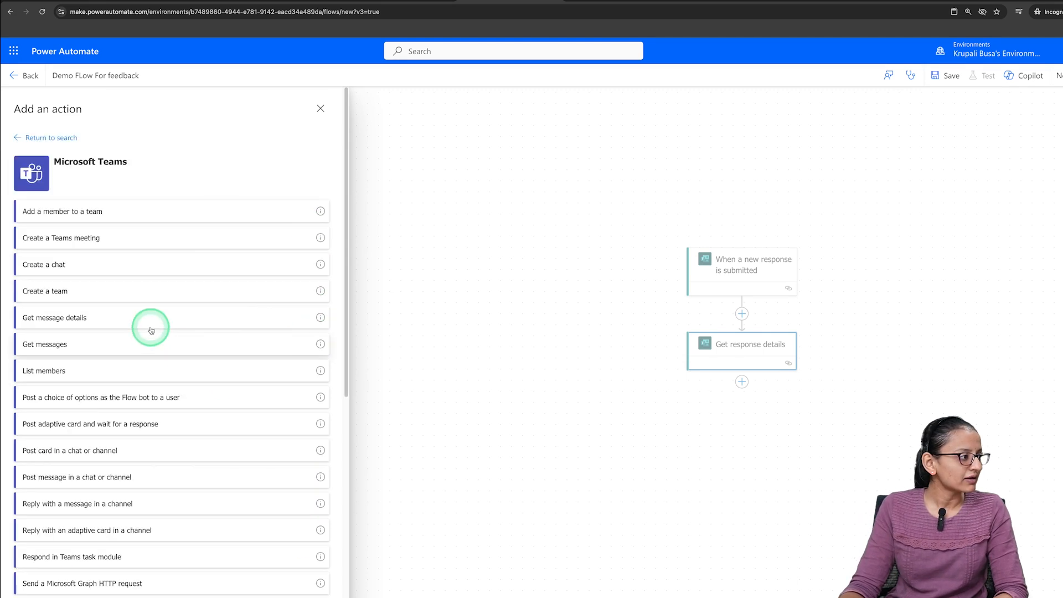
scroll(151, 375, down, 2)
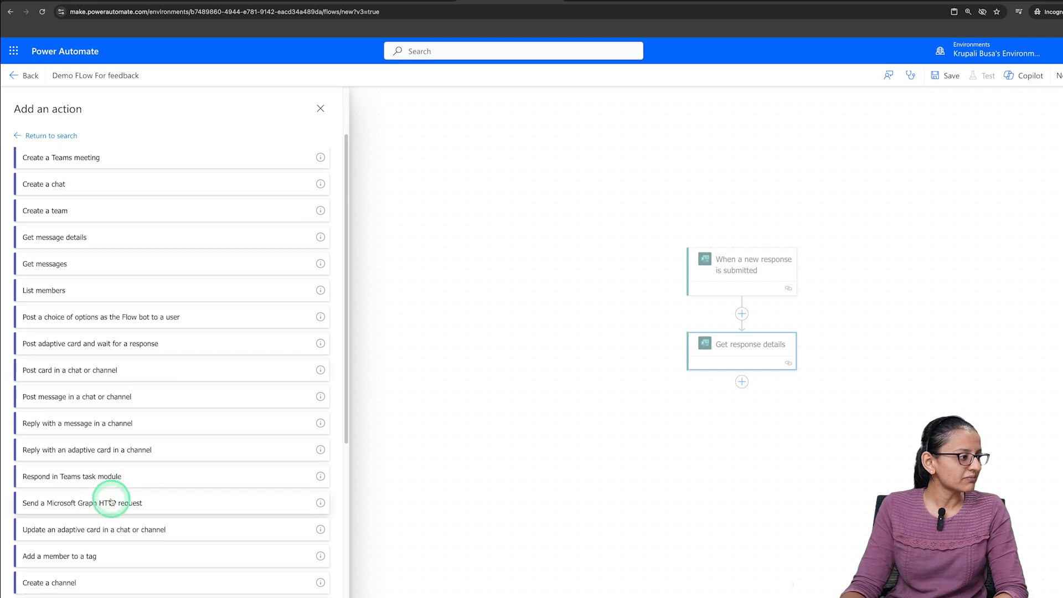
scroll(127, 511, down, 5)
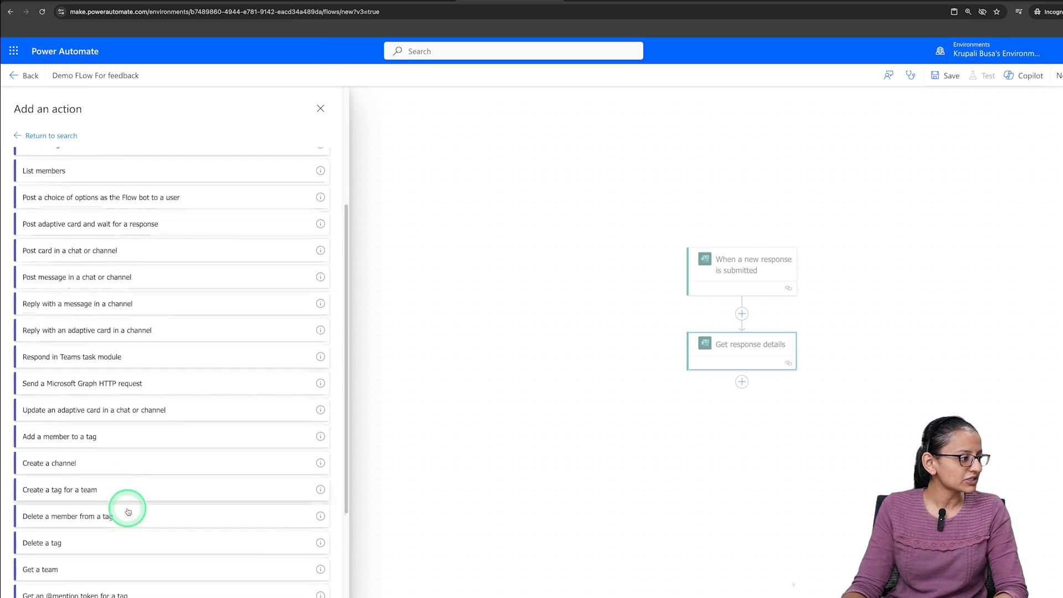
scroll(128, 511, down, 1)
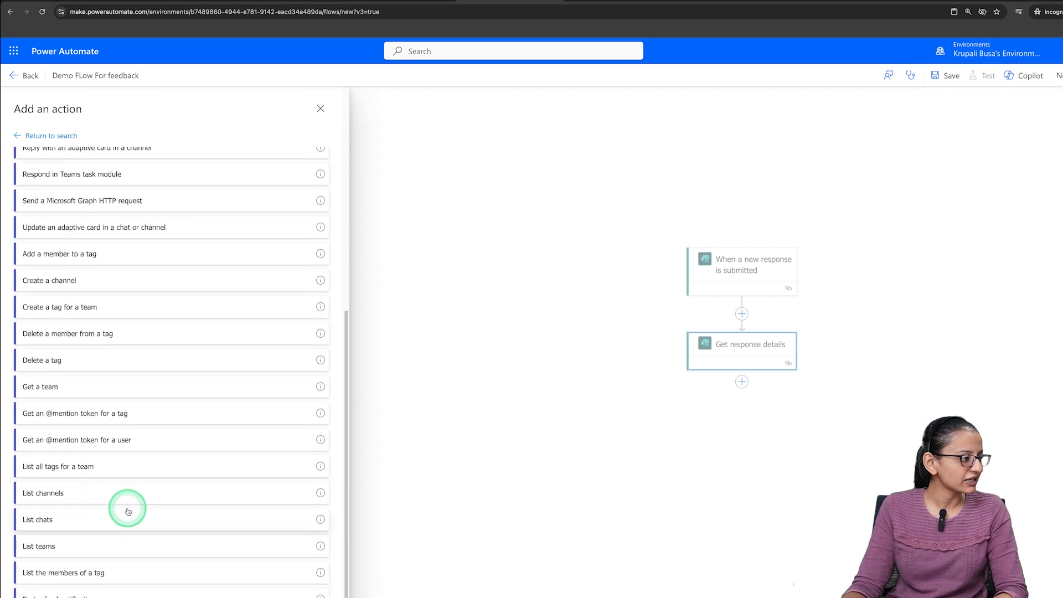
click(71, 135)
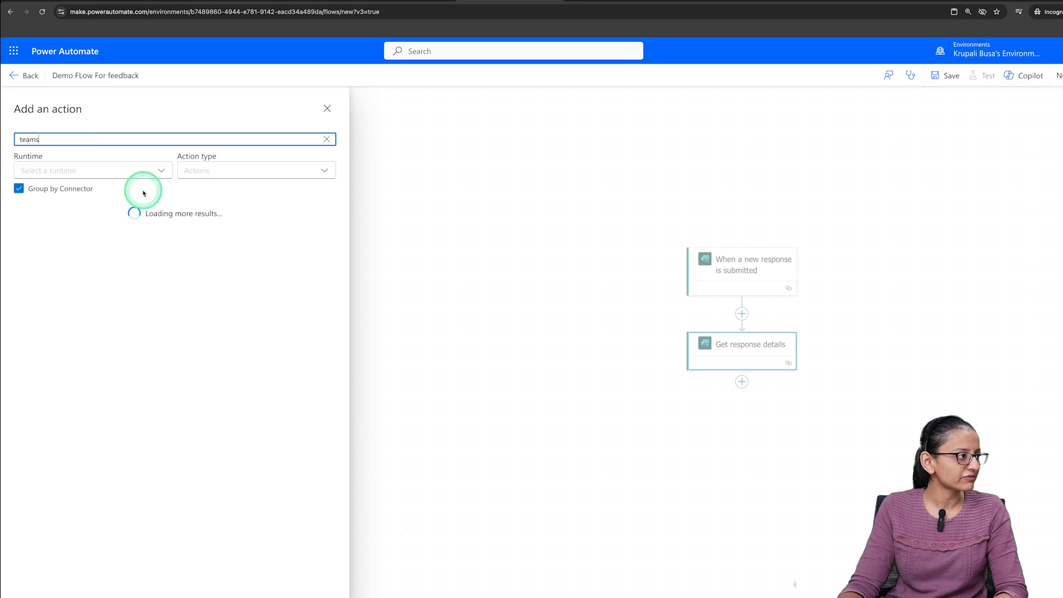
click(314, 293)
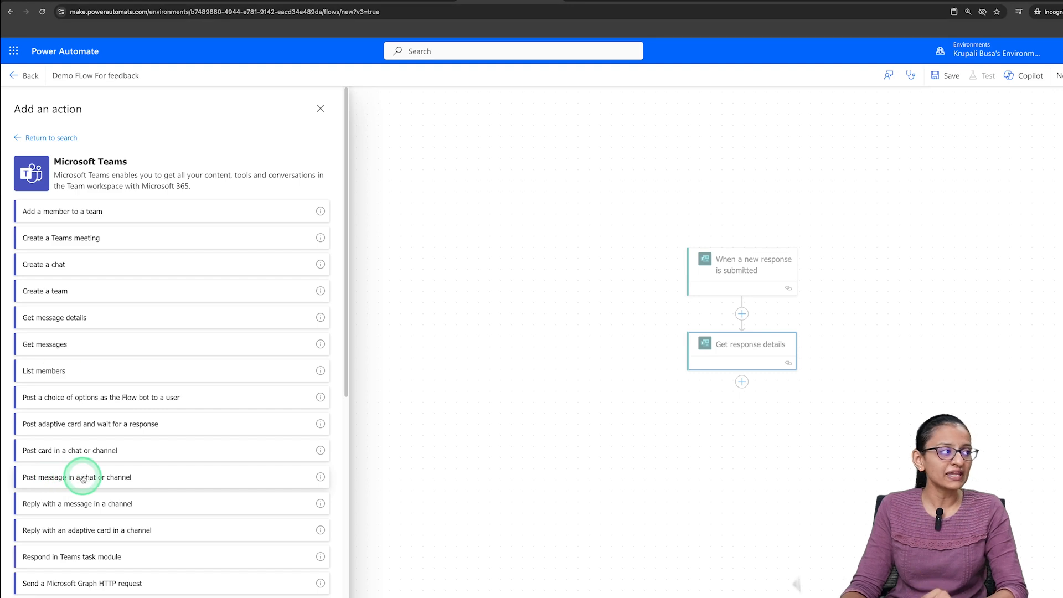
click(62, 138)
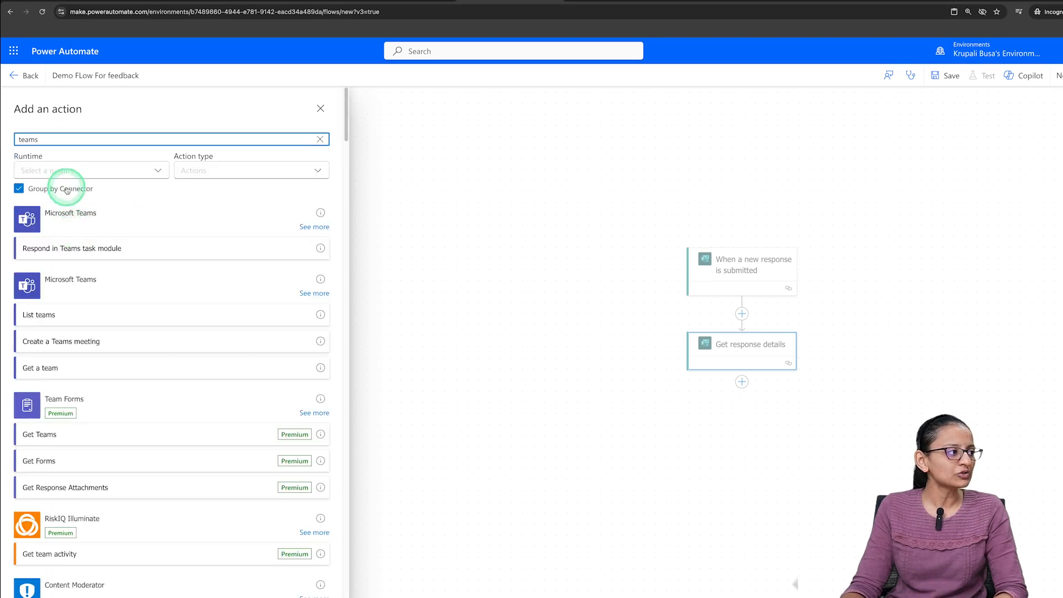
click(78, 216)
click(303, 229)
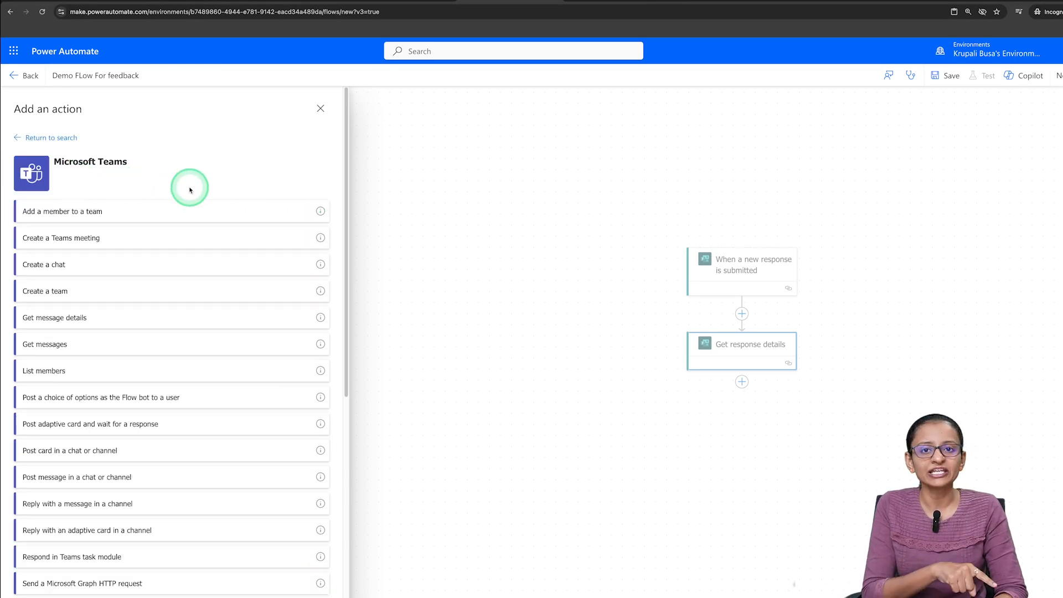
click(66, 138)
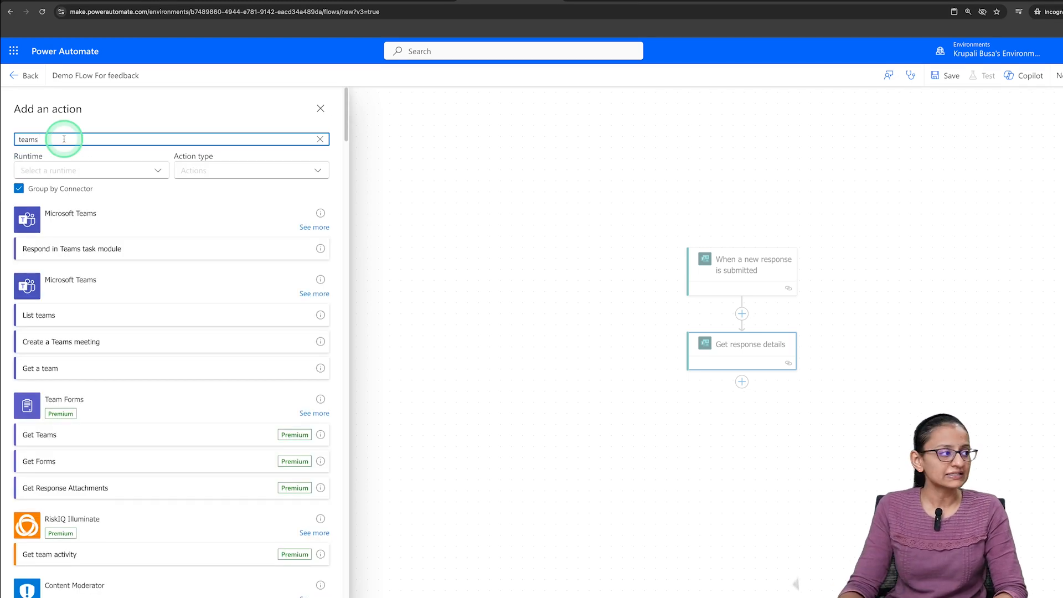
- Add the "Post message in a chat or channel" action from the second Microsoft Teams connector in the results
click(315, 294)
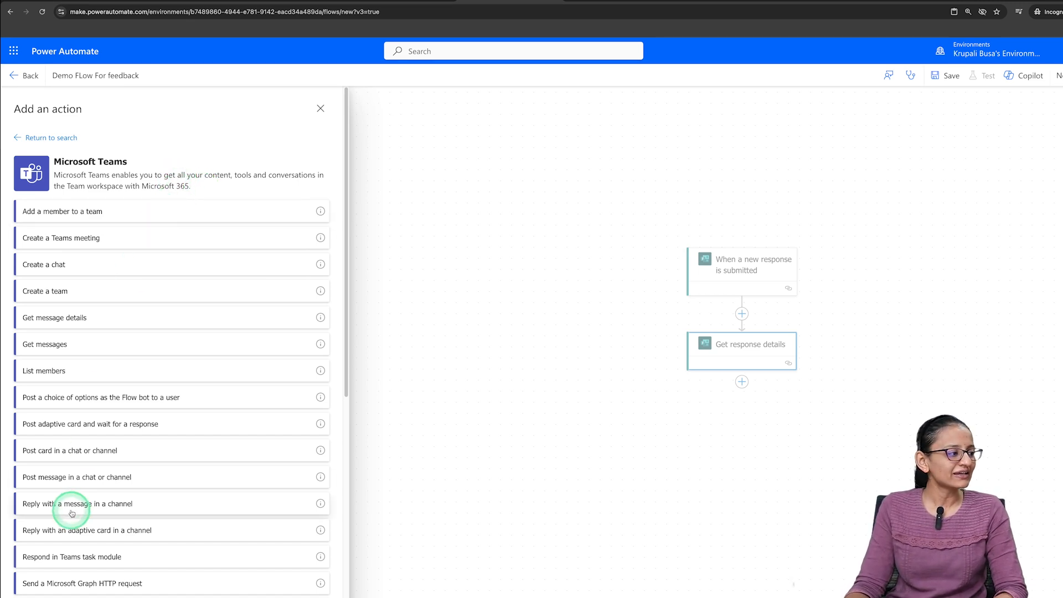
scroll(71, 501, down, 1)
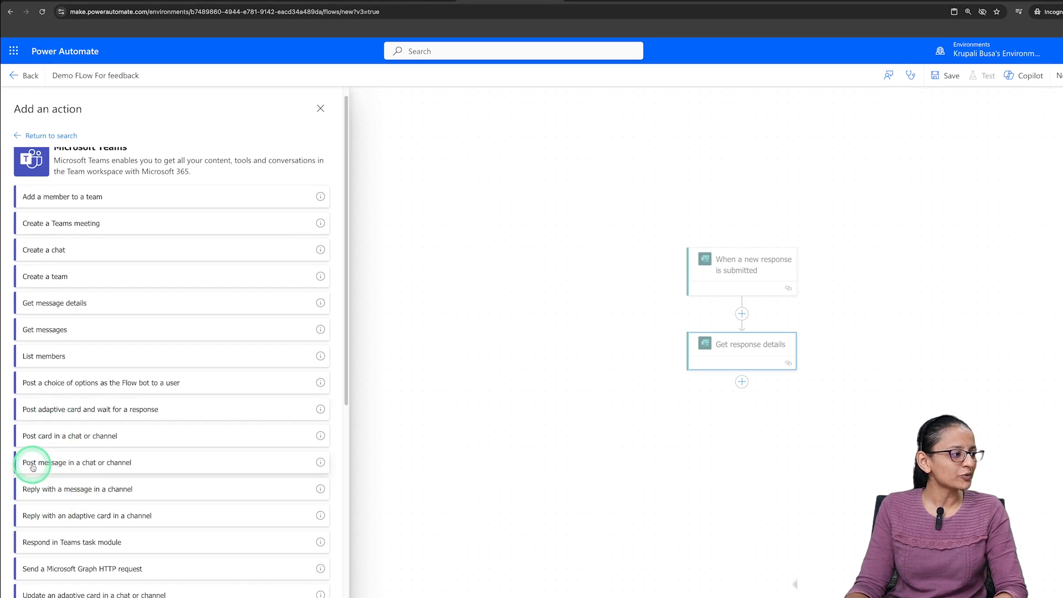
click(91, 466)
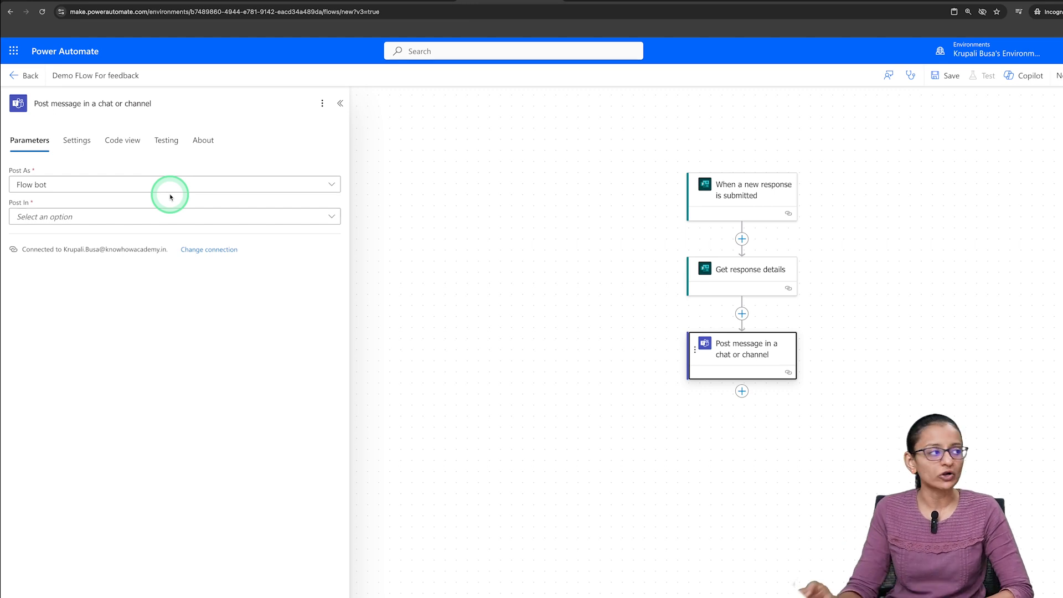
- Configure the Teams message to post as Flow bot in a Channel of the team "KnowHow (Personal)"
click(77, 185)
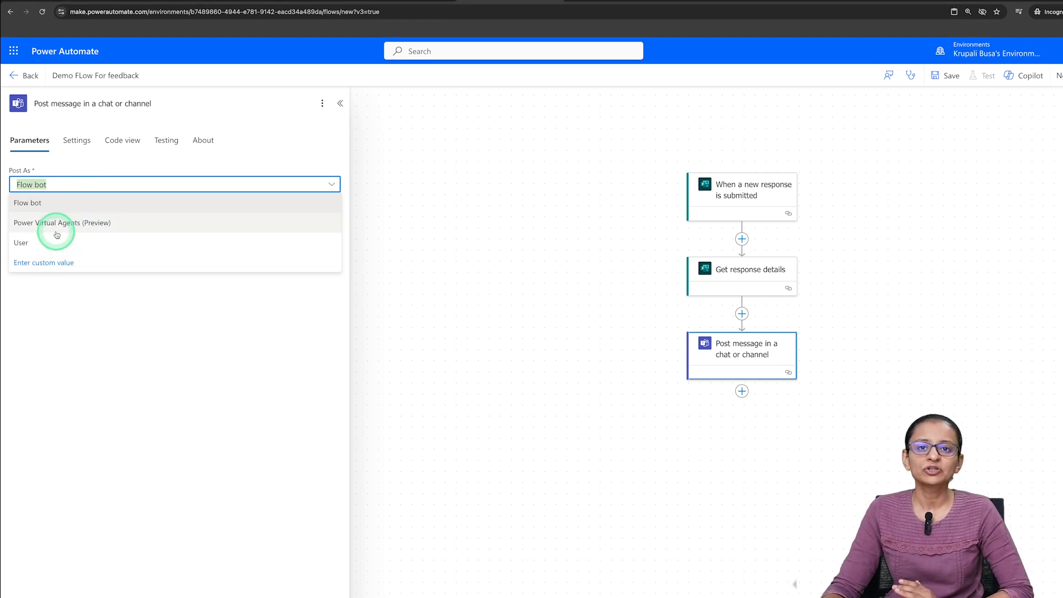
click(48, 204)
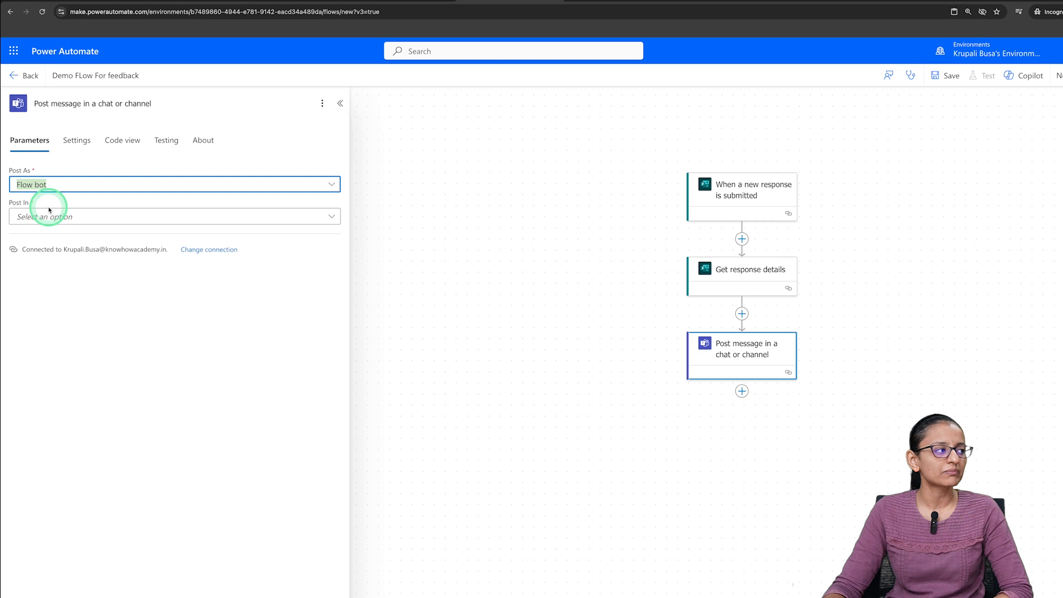
click(49, 216)
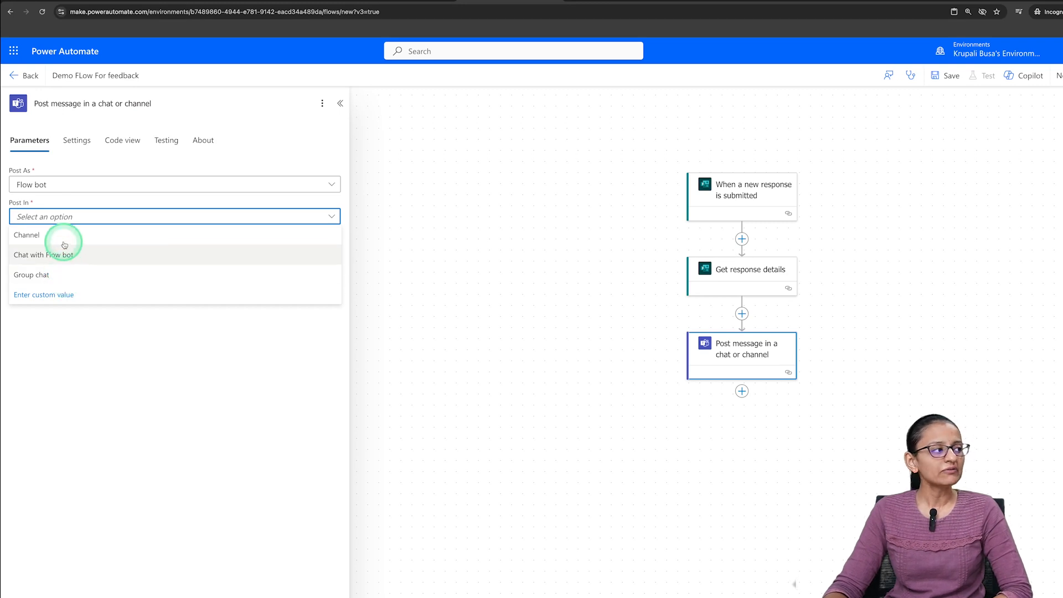
click(64, 238)
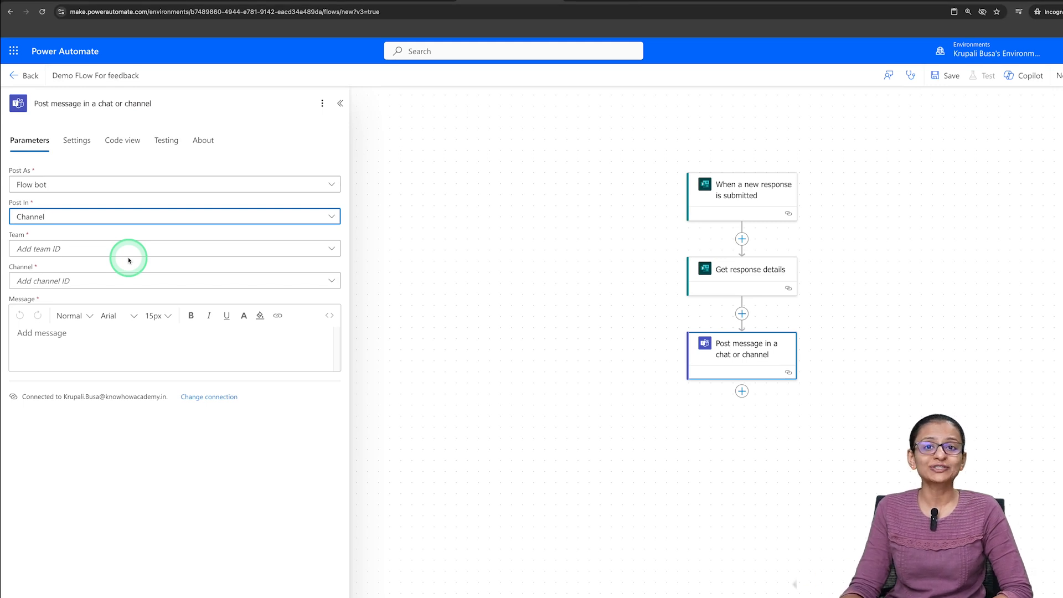
click(41, 250)
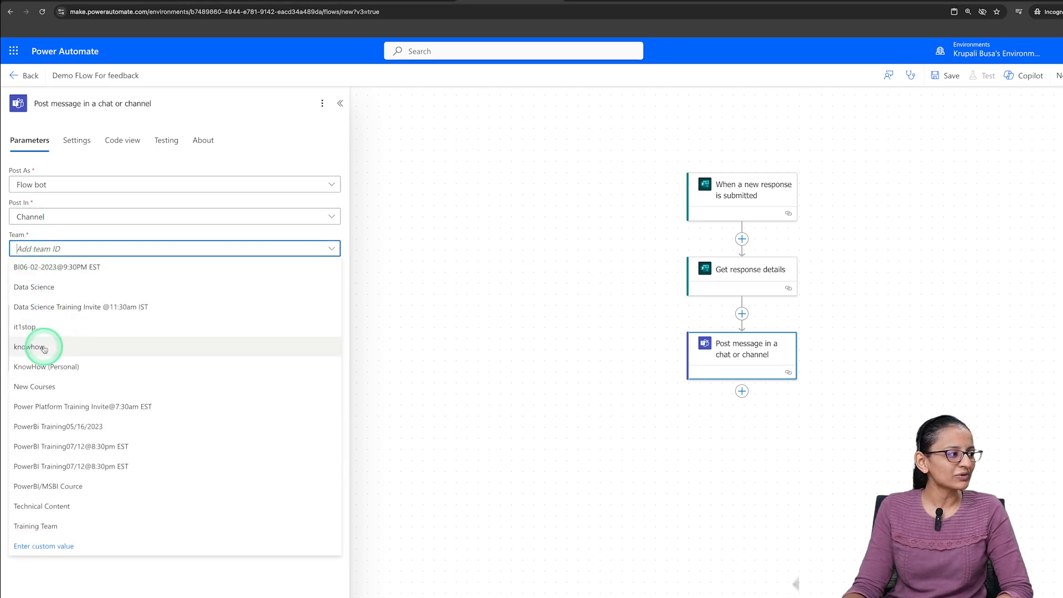
click(47, 365)
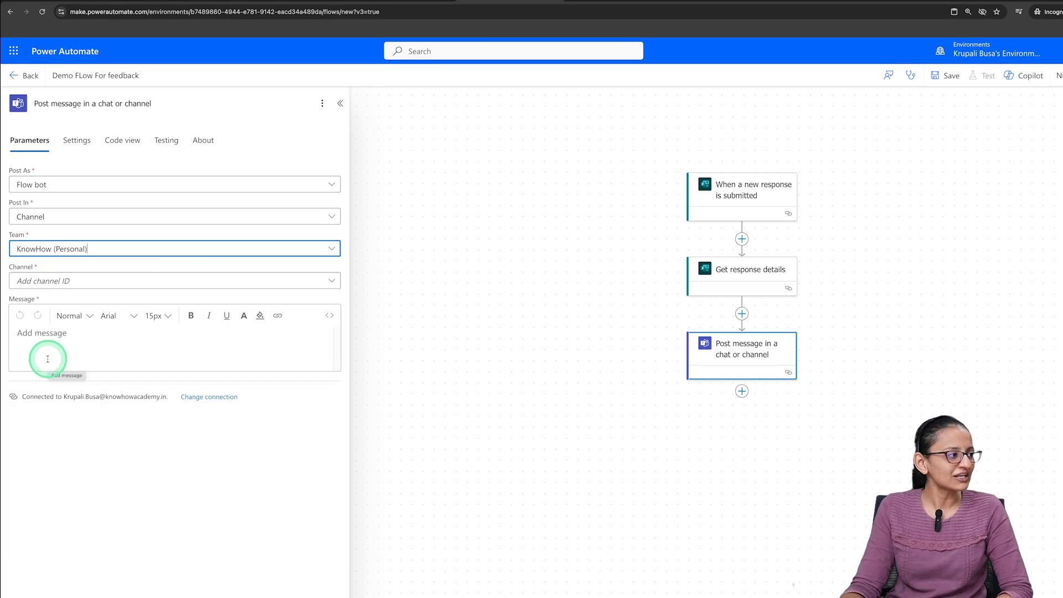
- Set the channel to General and start the message with "Hi team new response is submitted for our youtube channel."
click(47, 282)
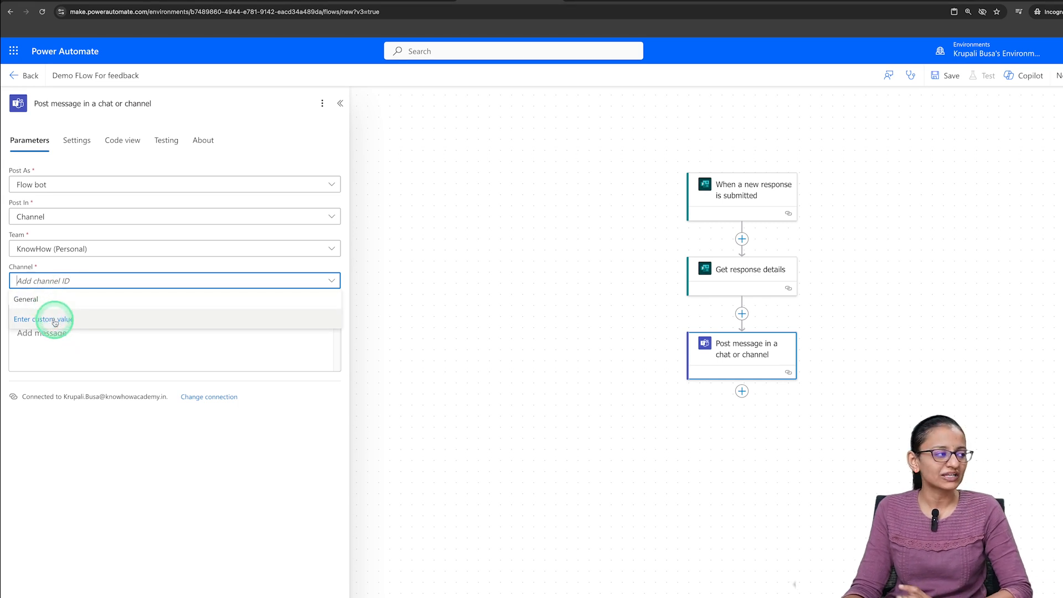
click(35, 299)
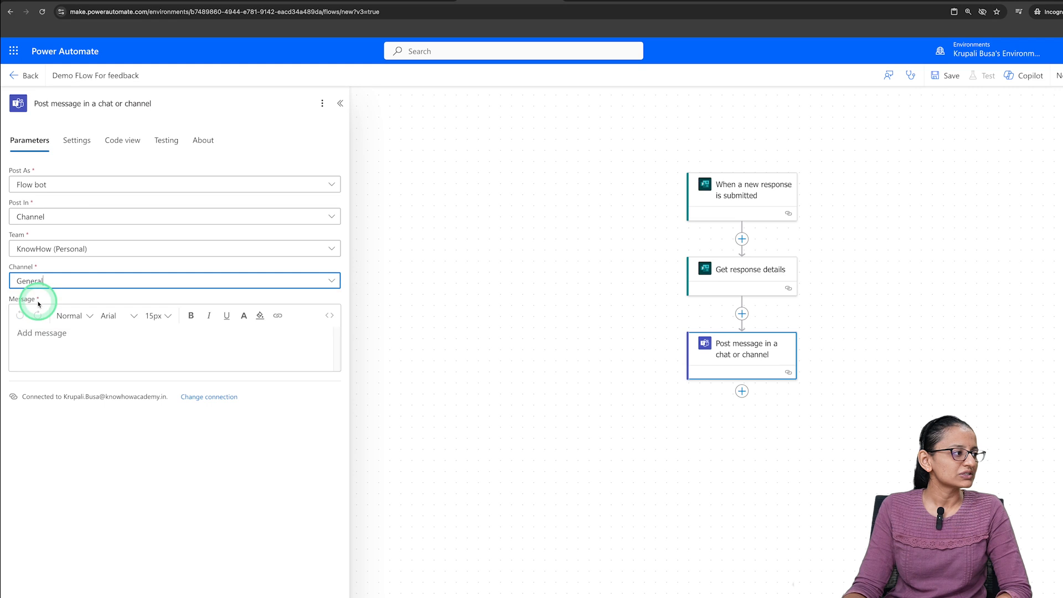
click(43, 342)
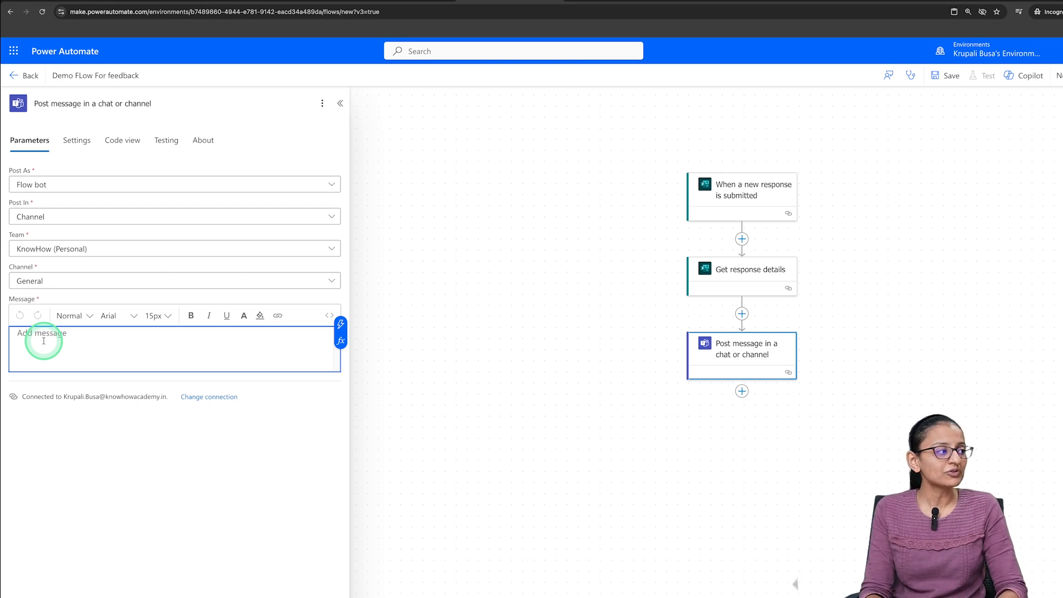
text(H)
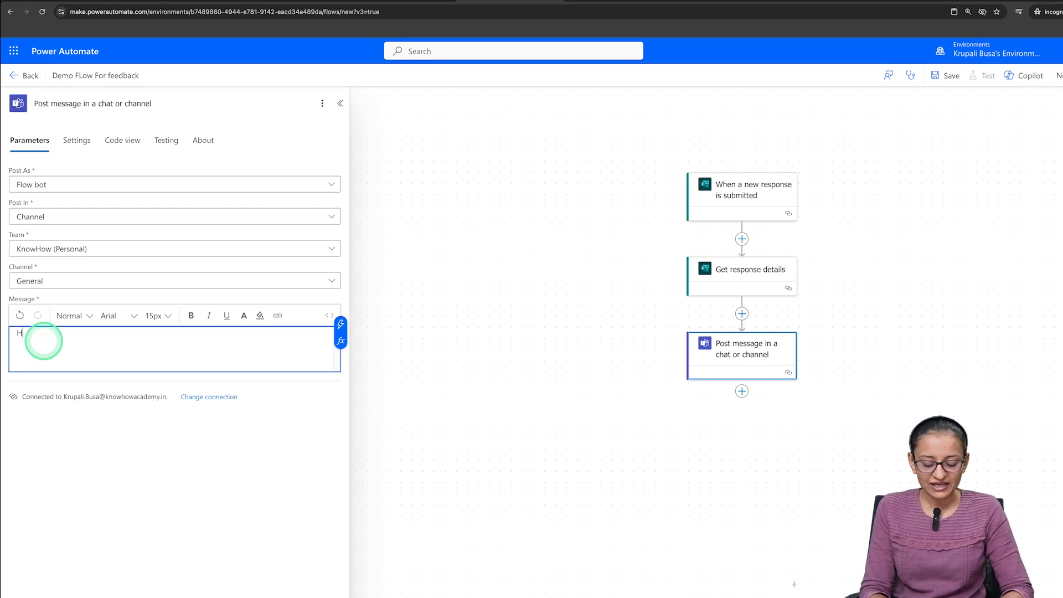
text(i team new response is sum)
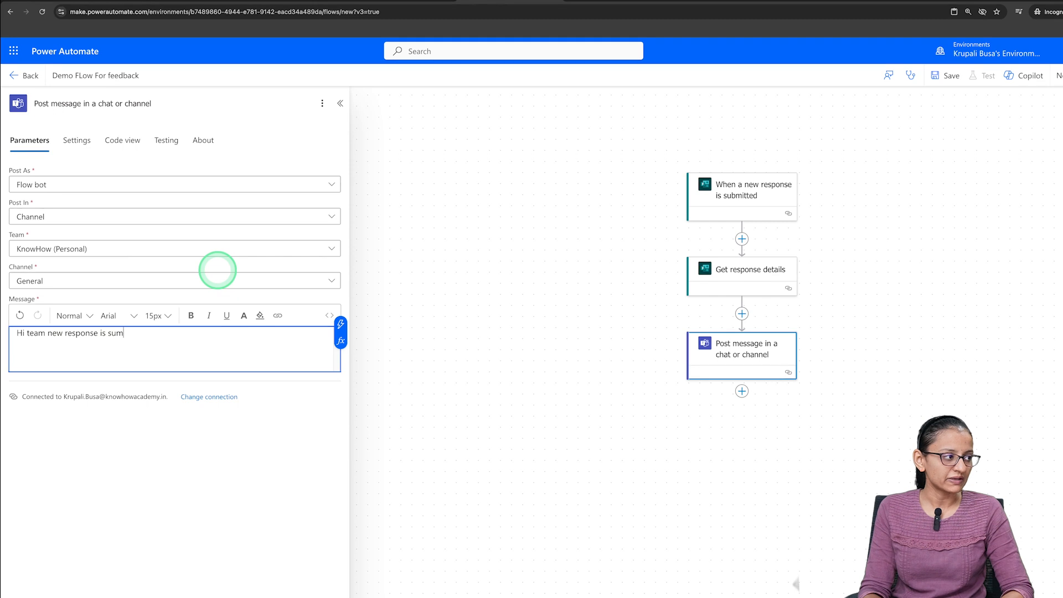
text(submitted for our youtube channel.)
key(Return)
key(Return)
- Add an "Email :" line below a blank line, filled with the Email answer from Get response details
text(Email :)
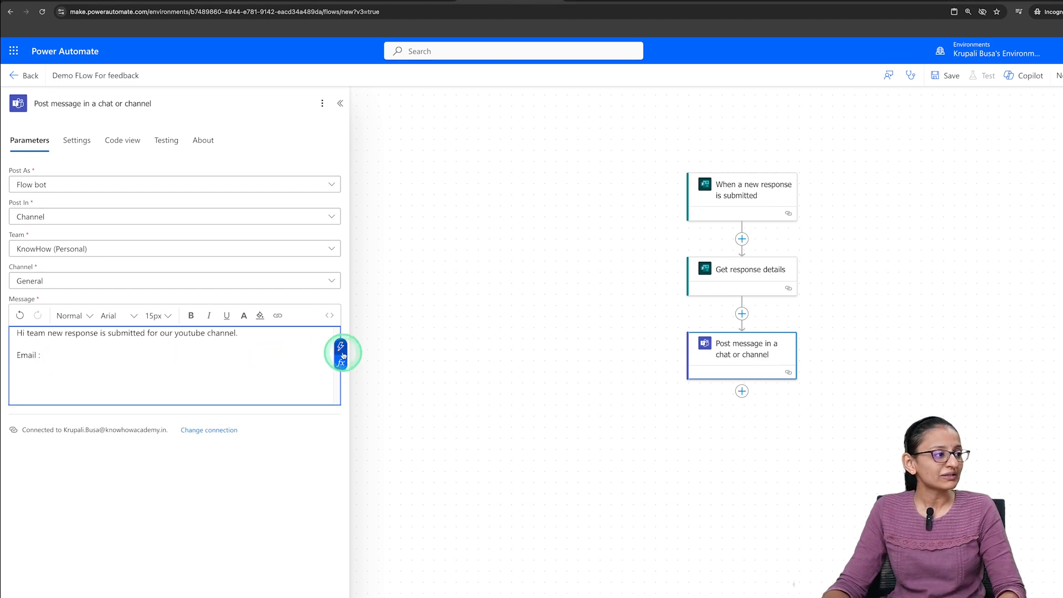
click(341, 349)
click(395, 457)
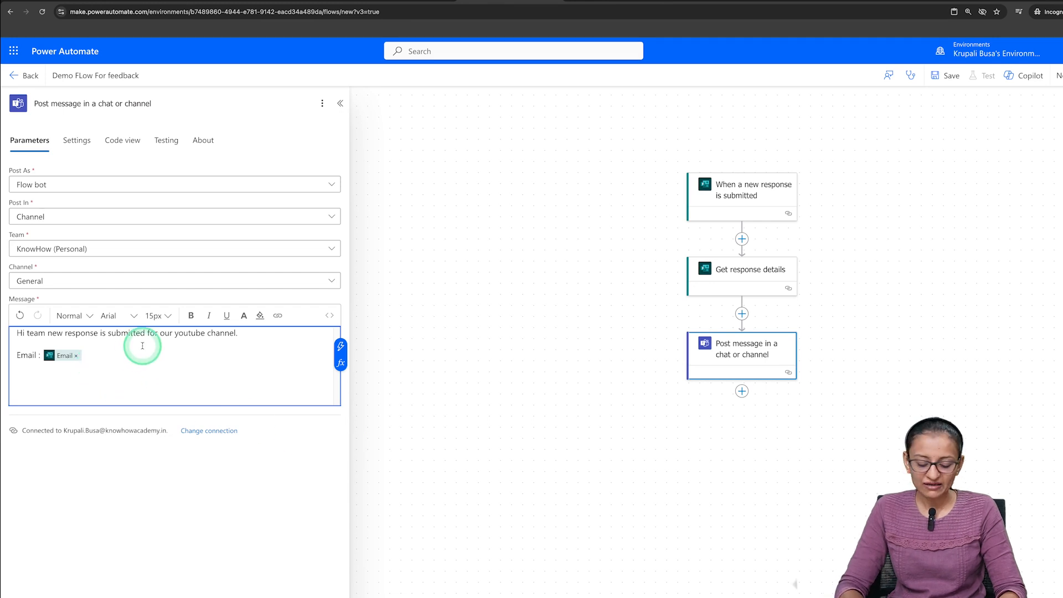
- Check the form's questions and add a "rating :" line filled with the "Give rating to our channel" answer
key(Return)
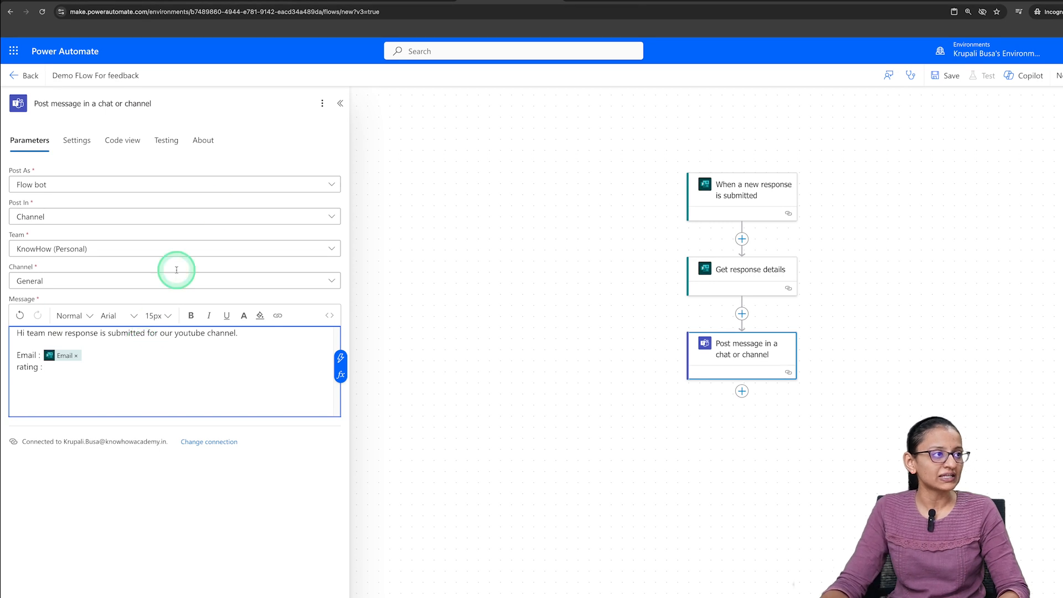
click(397, 2)
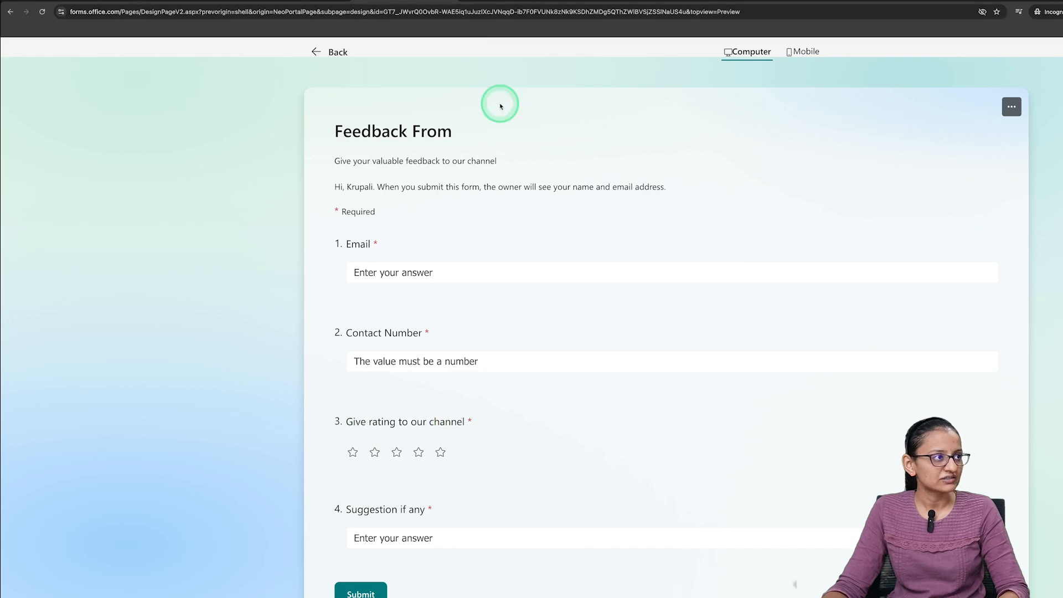
click(500, 3)
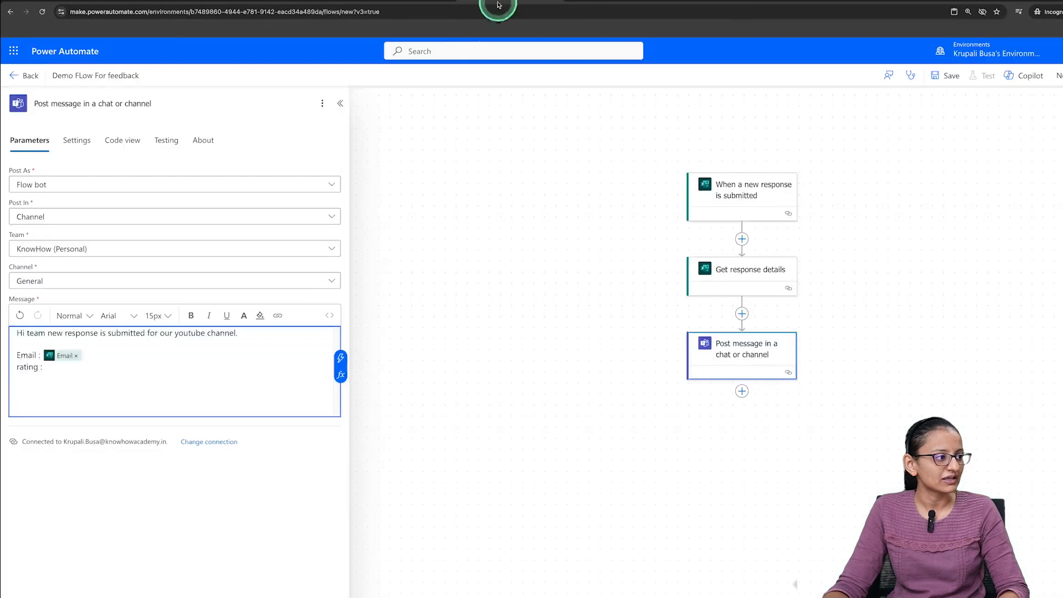
click(340, 357)
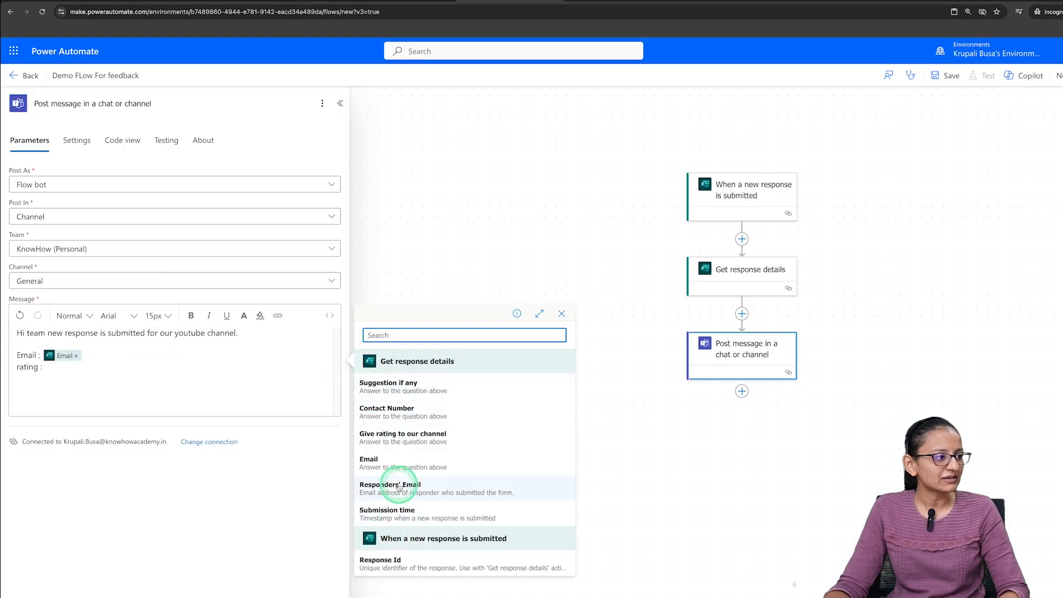
click(401, 437)
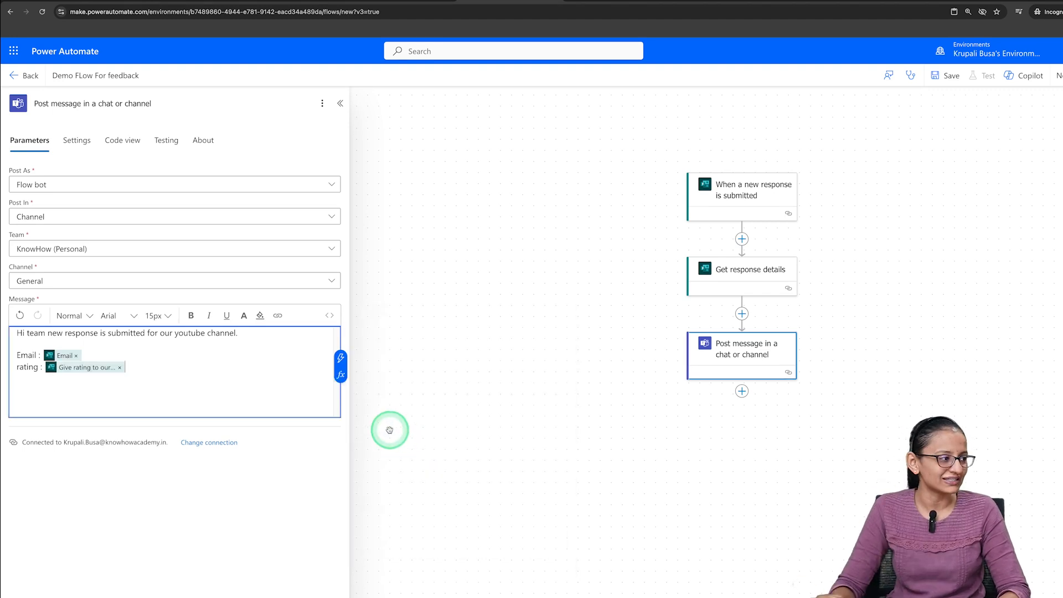
- Add a "suggestion :" line to the message, filled with the "Suggestion if any" answer
key(Return)
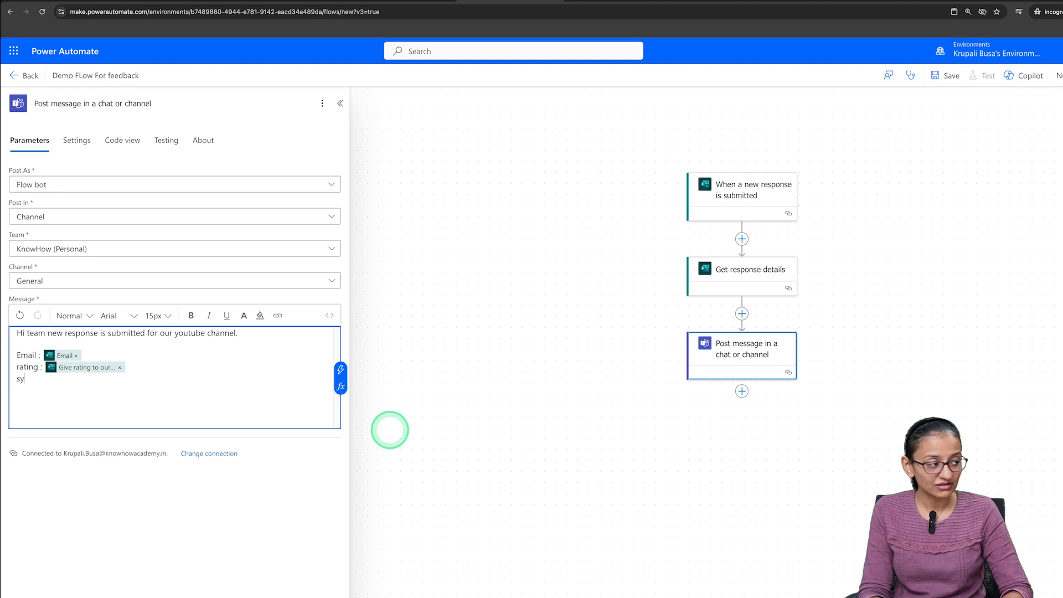
click(341, 376)
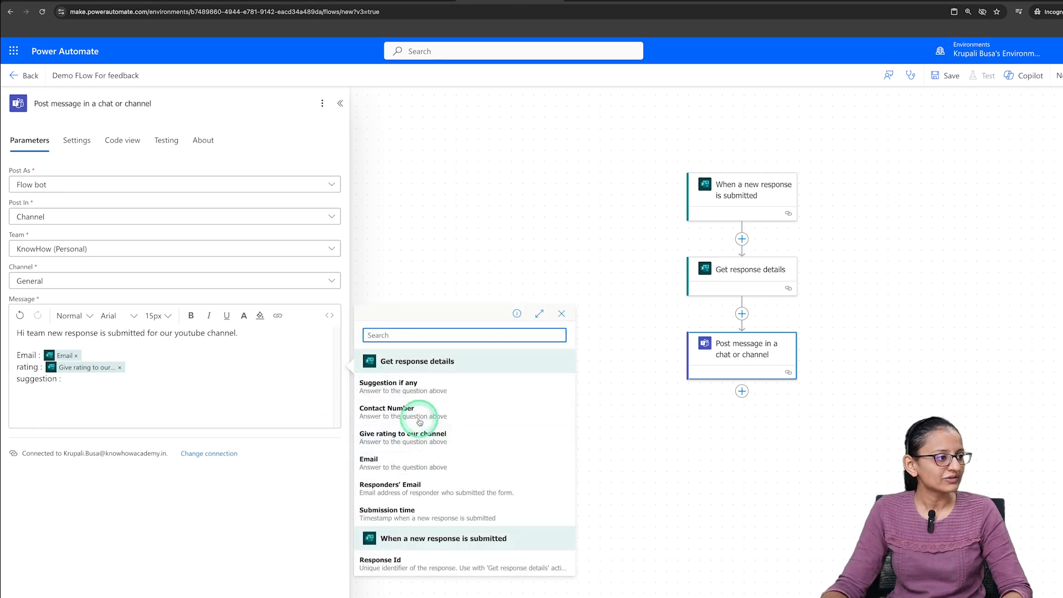
click(417, 390)
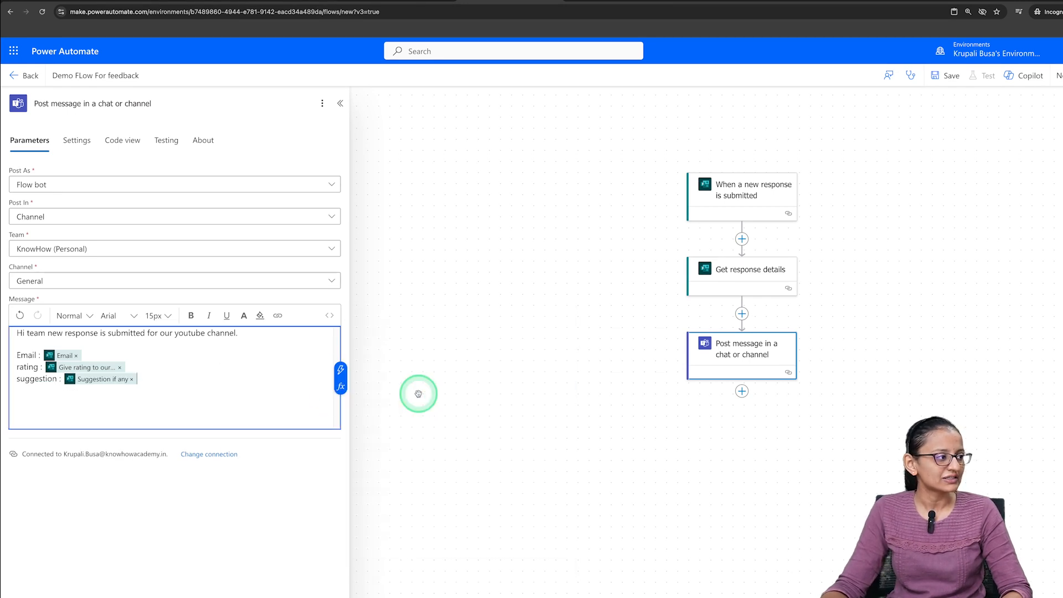
click(138, 424)
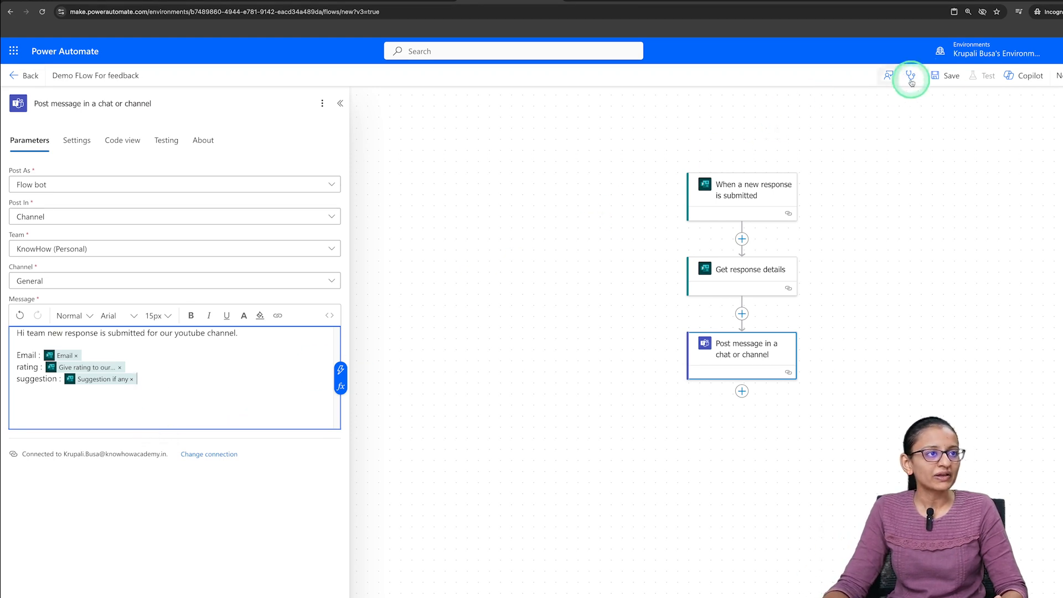
- Save the flow, collapse the action's settings and start a manual test of the flow
click(936, 77)
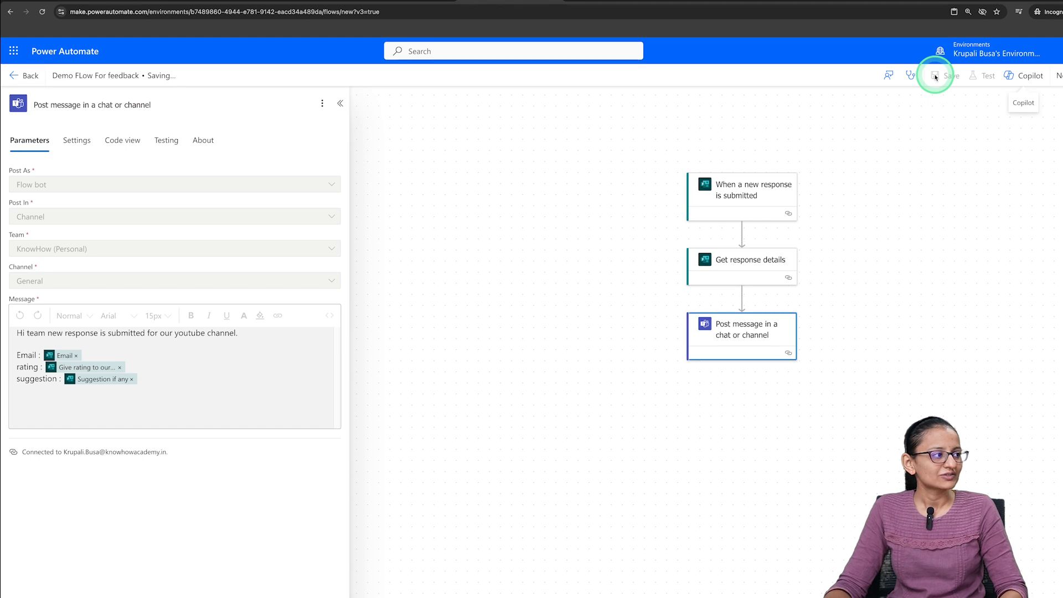
click(340, 104)
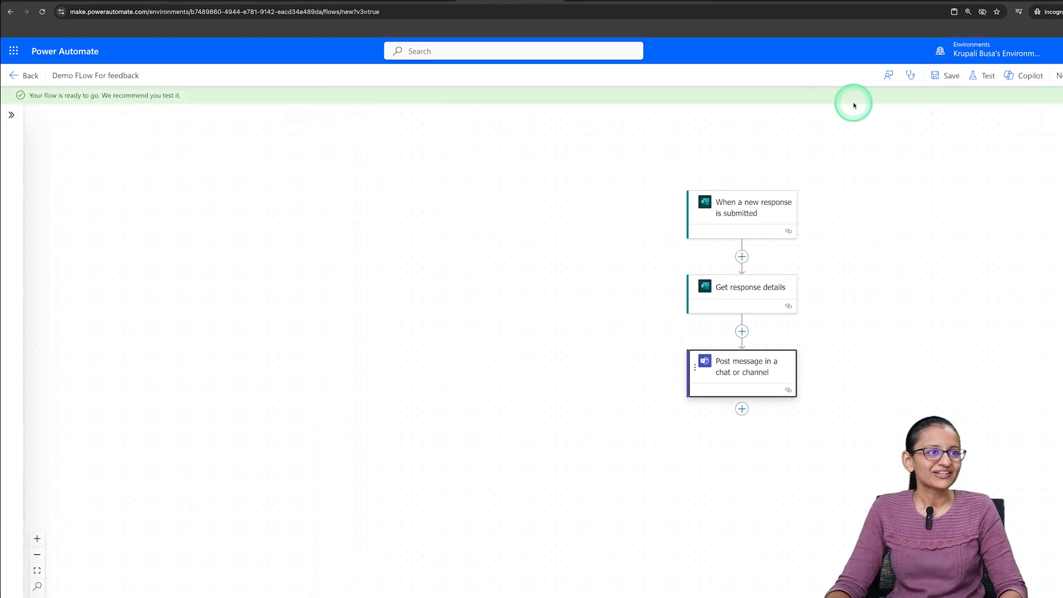
click(983, 76)
click(941, 104)
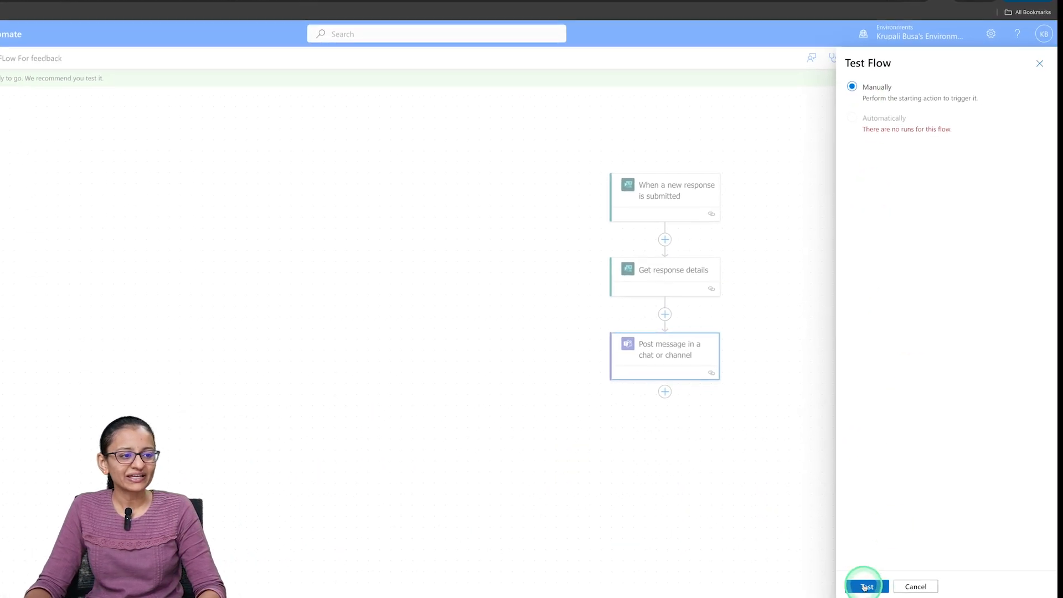
click(867, 587)
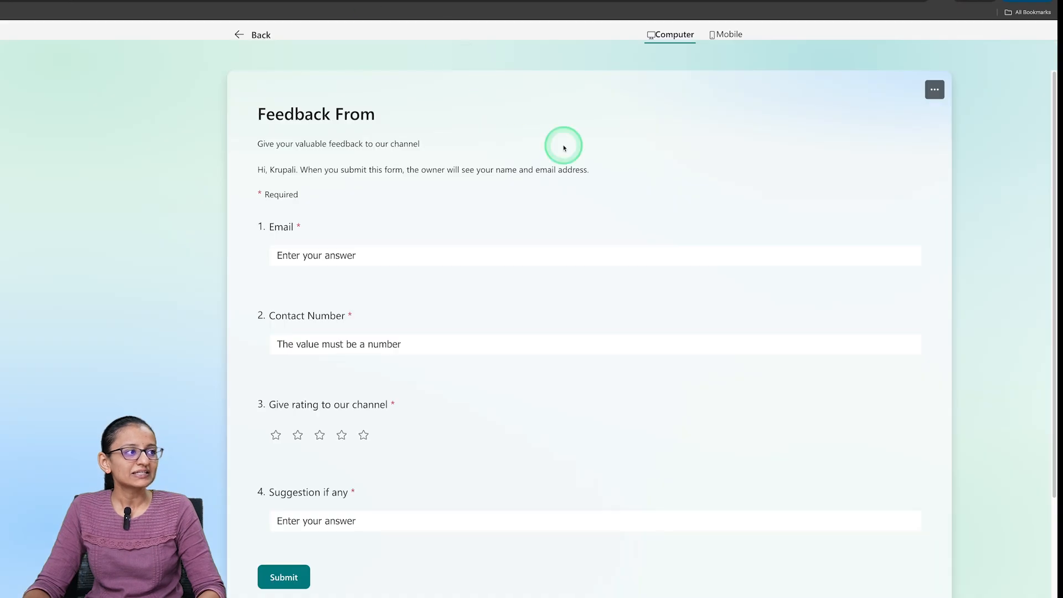
- In the feedback form preview, enter the respondent's email and contact number and give the channel five stars
click(347, 254)
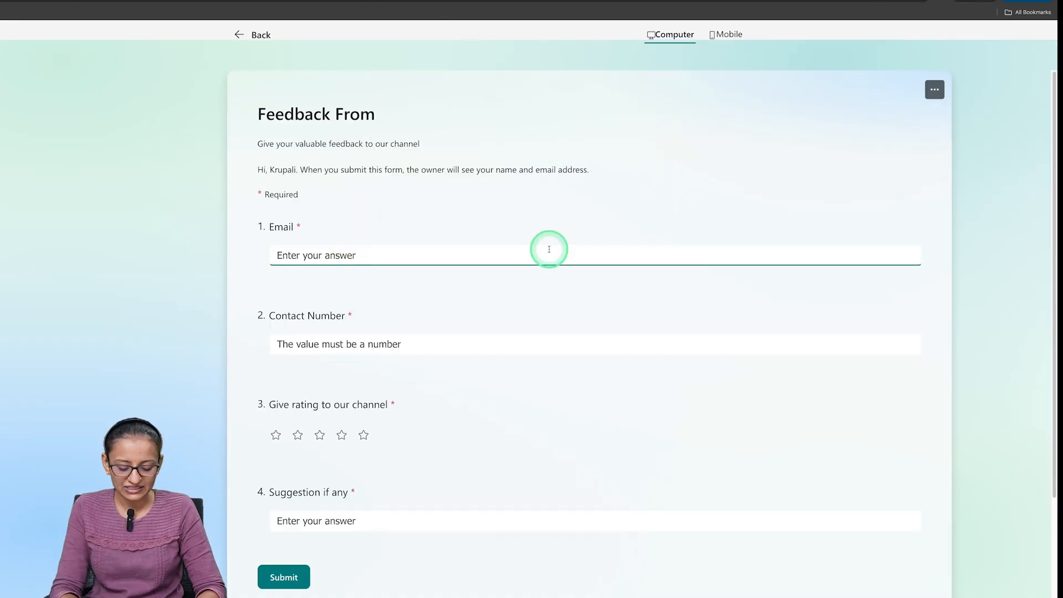
key(Tab)
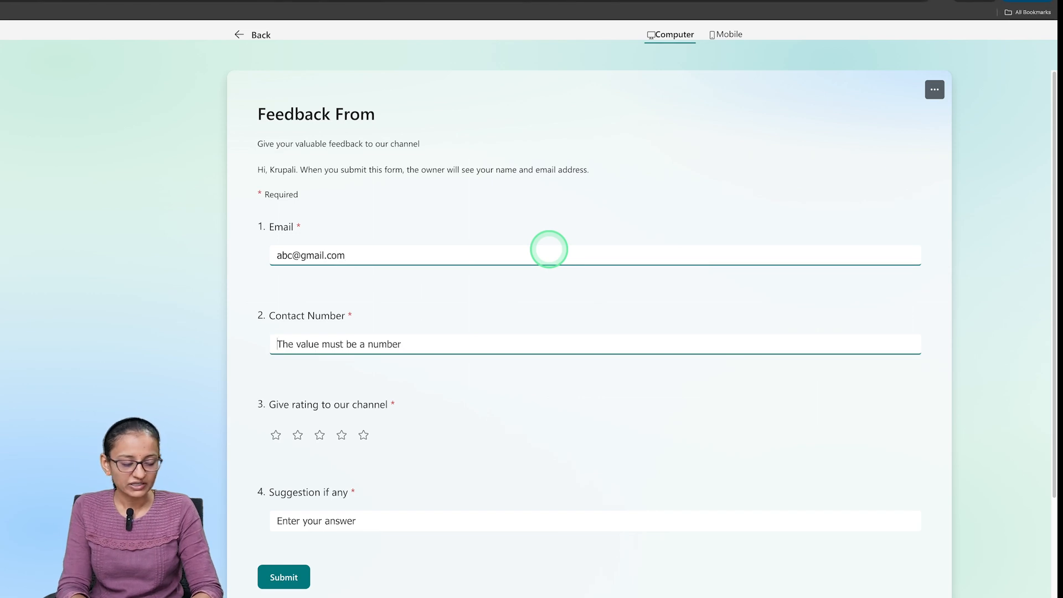
click(363, 435)
- Answer the suggestion question with "Best channel for technical", fixing the misspelled word, and submit the form
scroll(384, 440, down, 1)
click(323, 475)
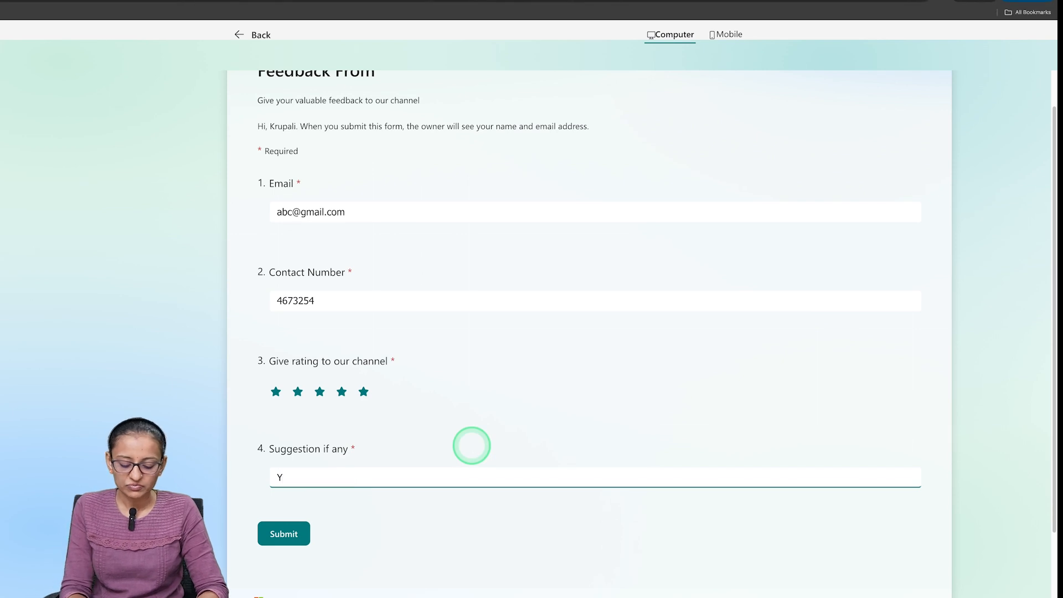
text(Best chann)
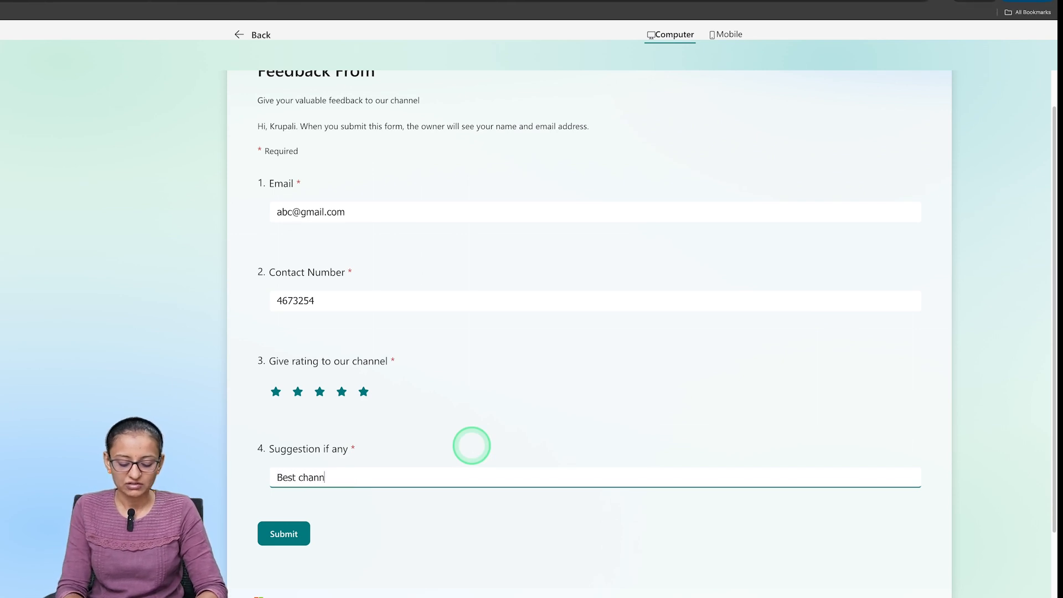
text(el for techcnical)
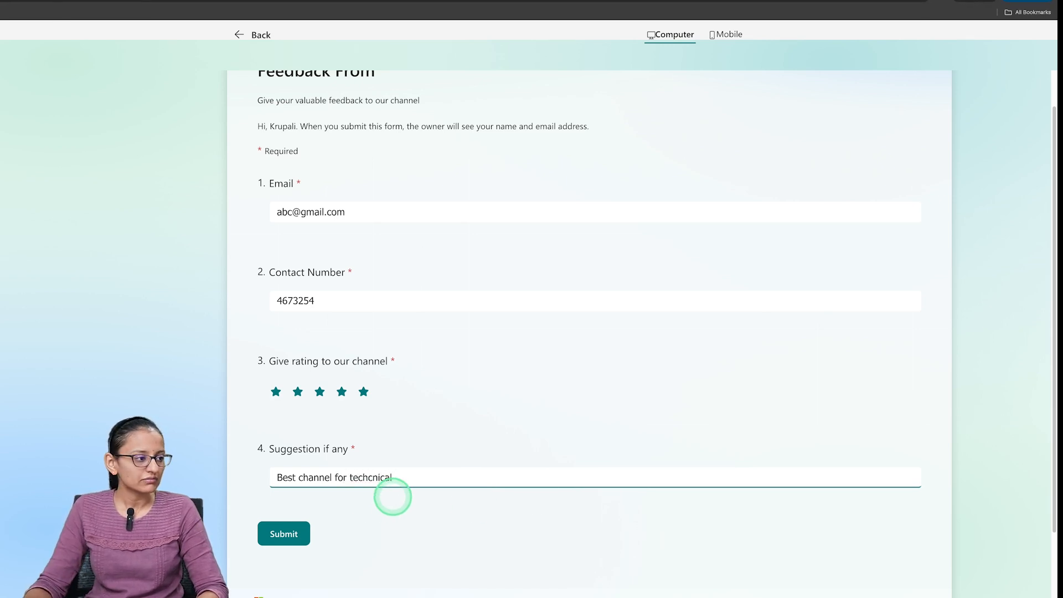
right_click(372, 477)
click(392, 401)
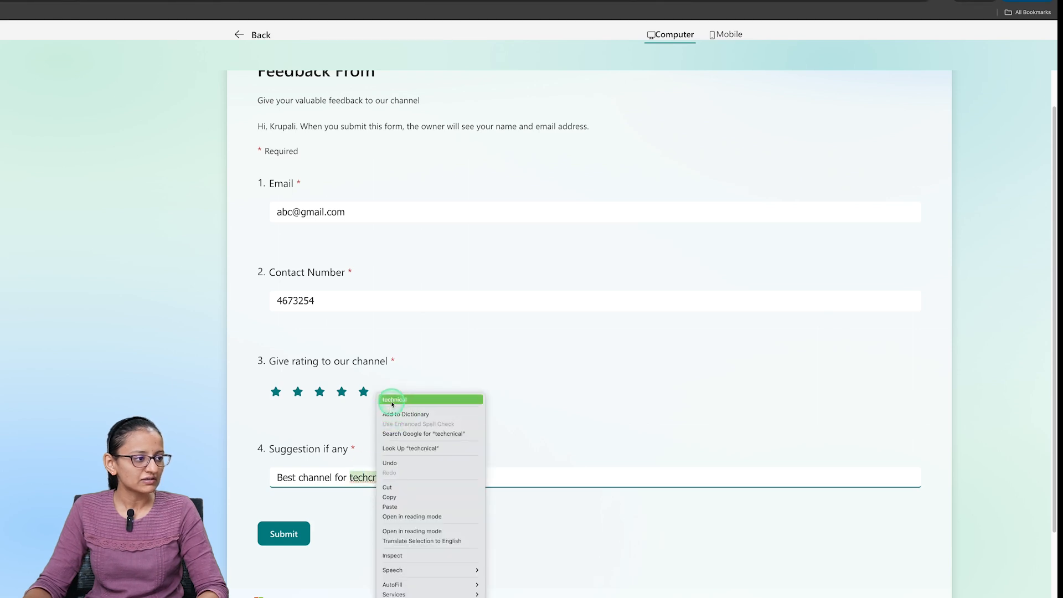
click(291, 532)
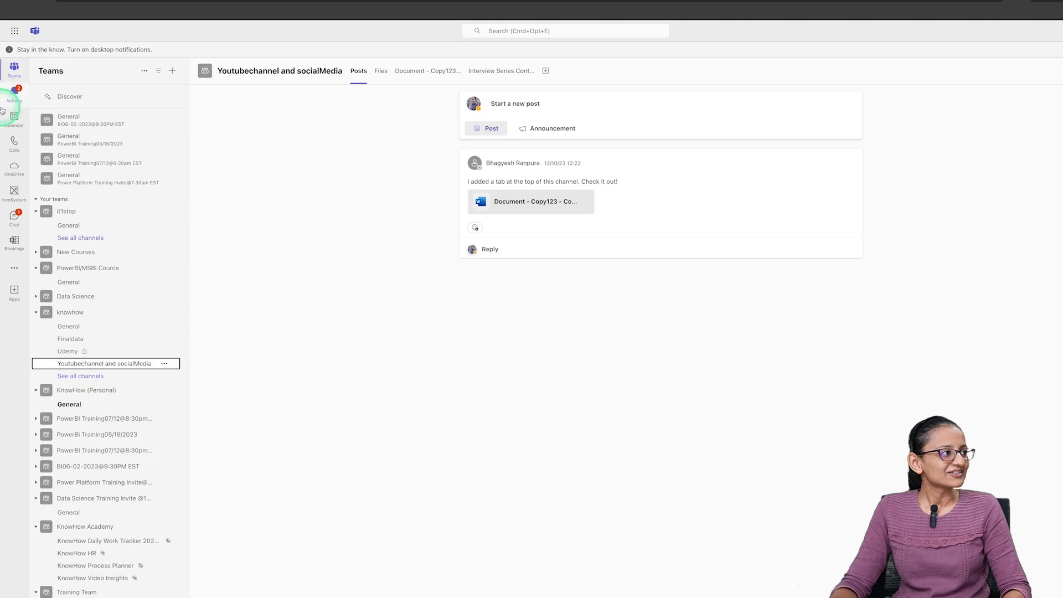
- In Microsoft Teams, open the activity feed and read through the feedback details in the latest Workflows post
click(15, 96)
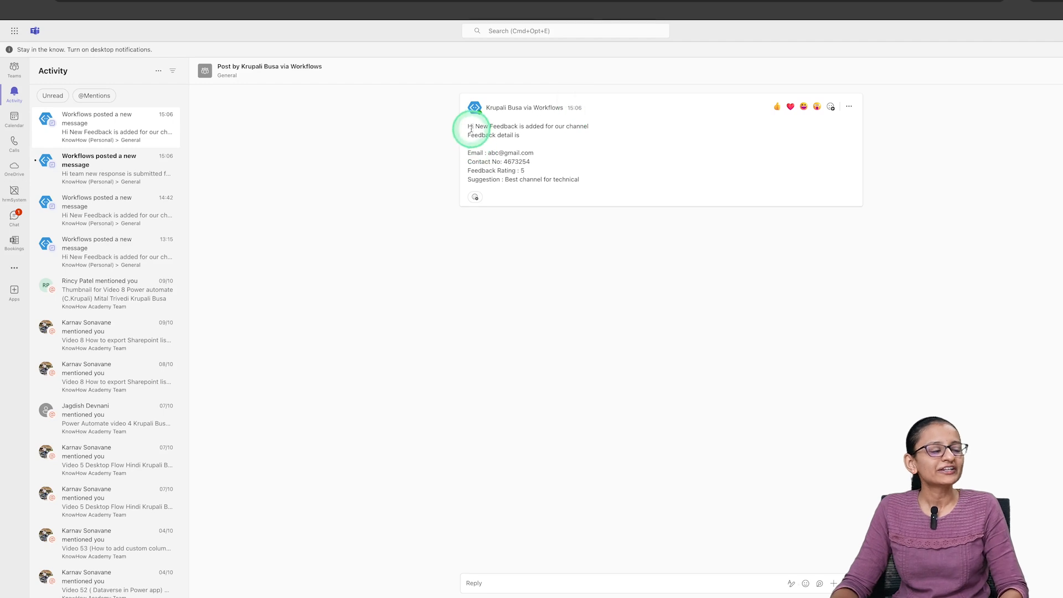
drag(469, 132, 552, 188)
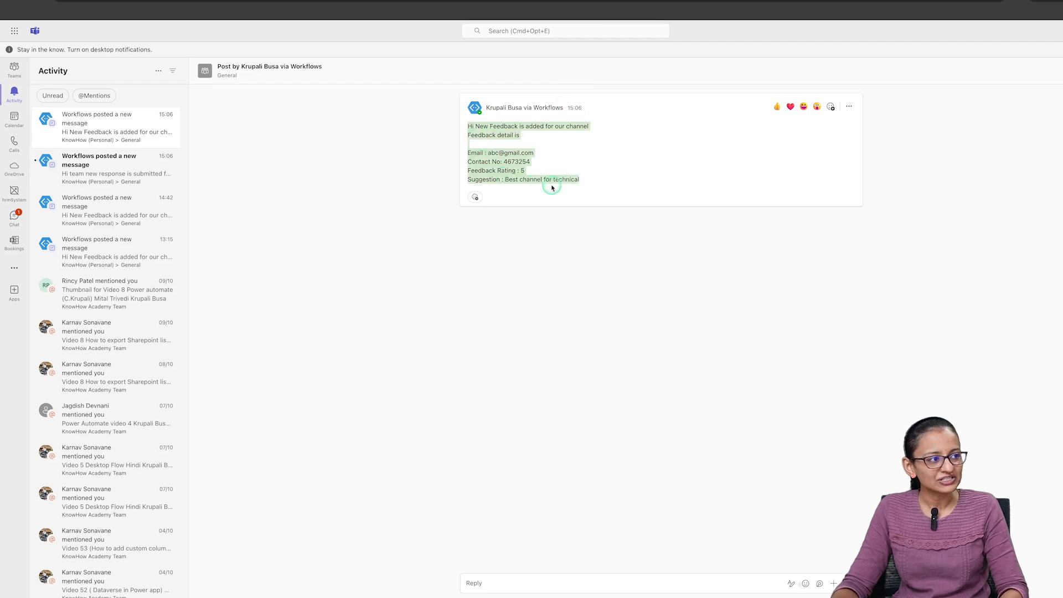